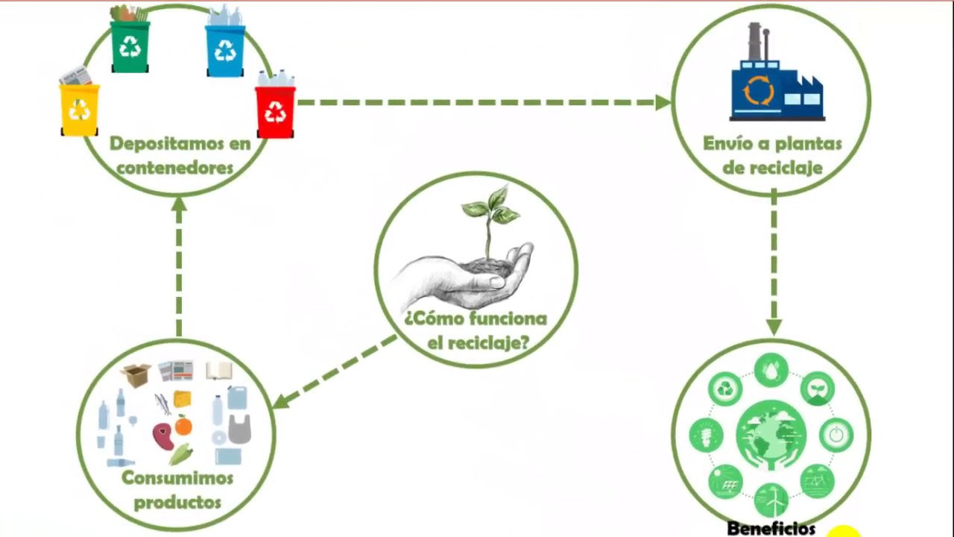
Step: Advance past the last slide and the 'Fin de la presentación' screen to exit the slideshow
left_click(843, 533)
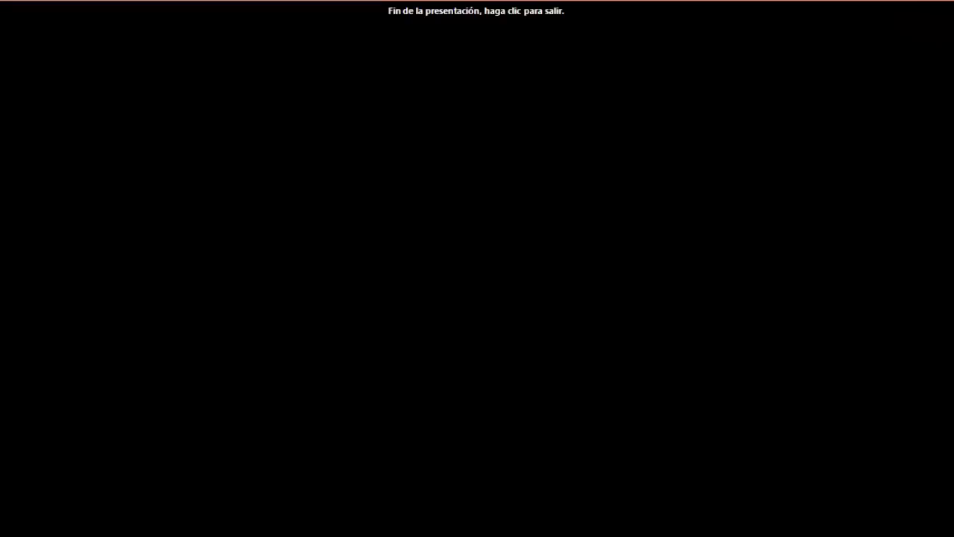
left_click(846, 534)
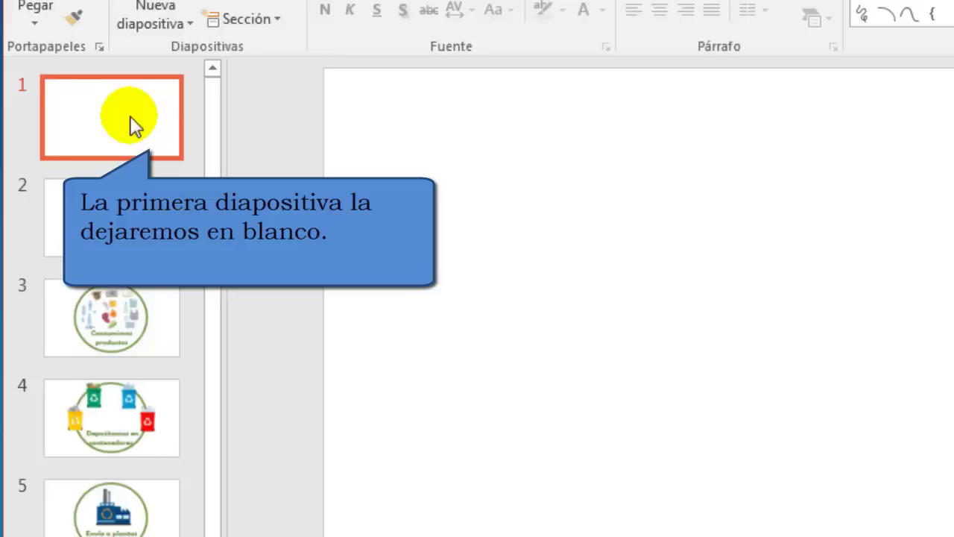
Step: View slides 2, 3, 4, 5 and 6 in turn, then go back to blank slide 1
left_click(130, 208)
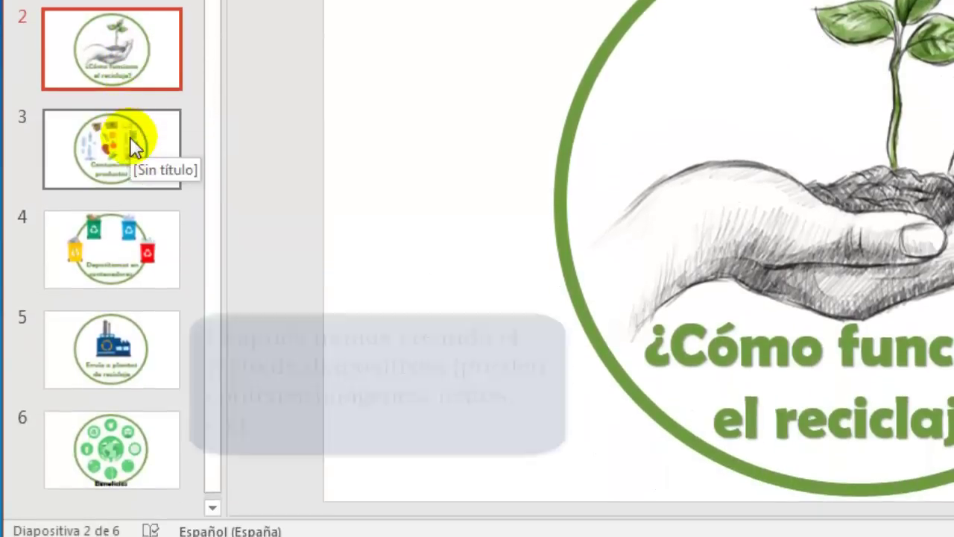
left_click(132, 144)
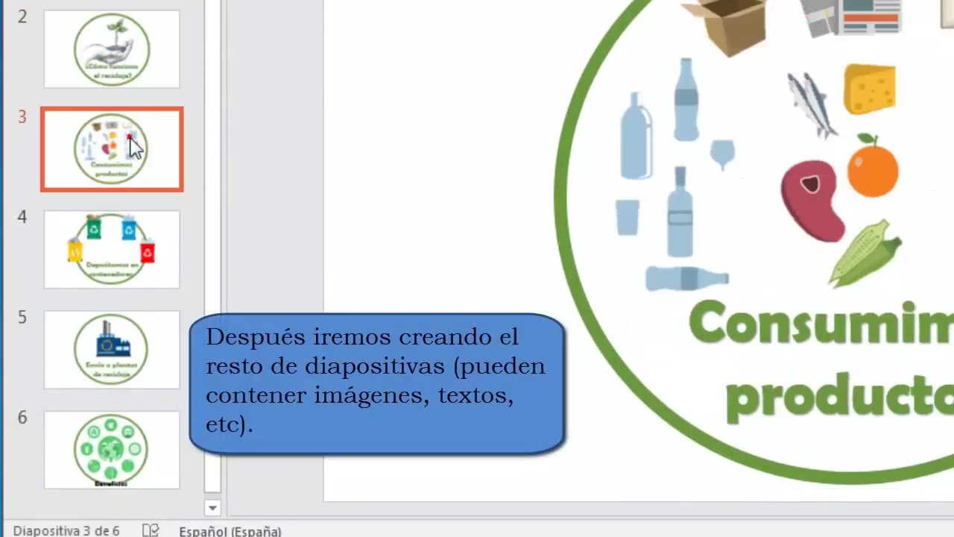
left_click(134, 219)
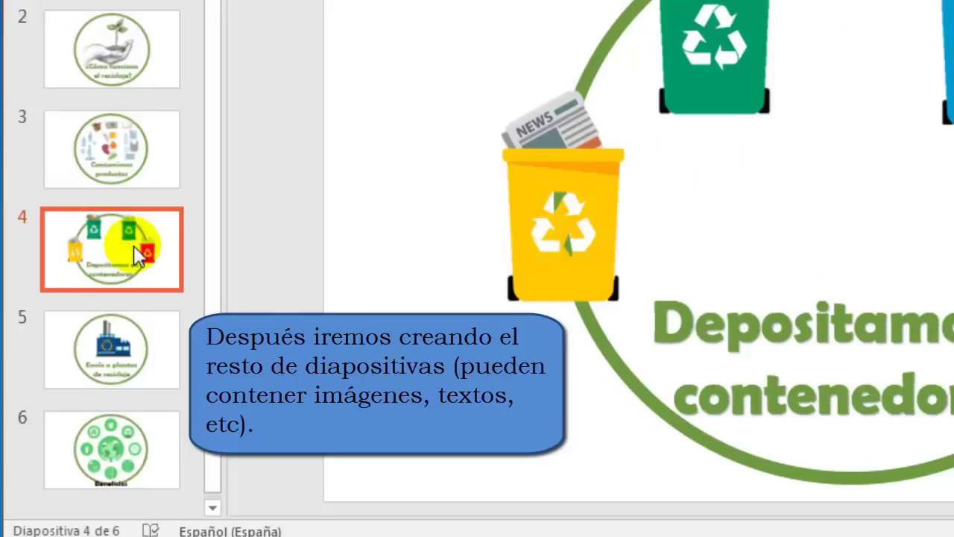
left_click(142, 331)
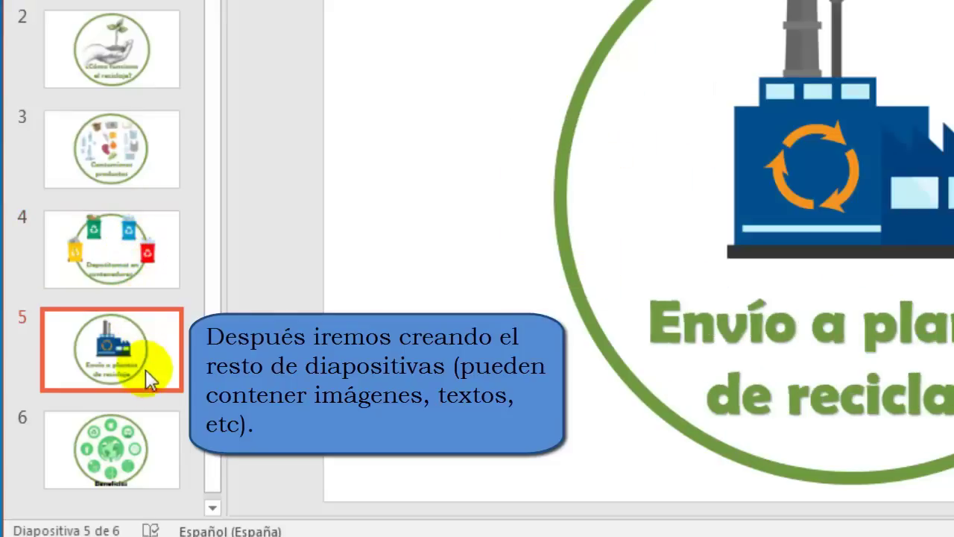
left_click(142, 442)
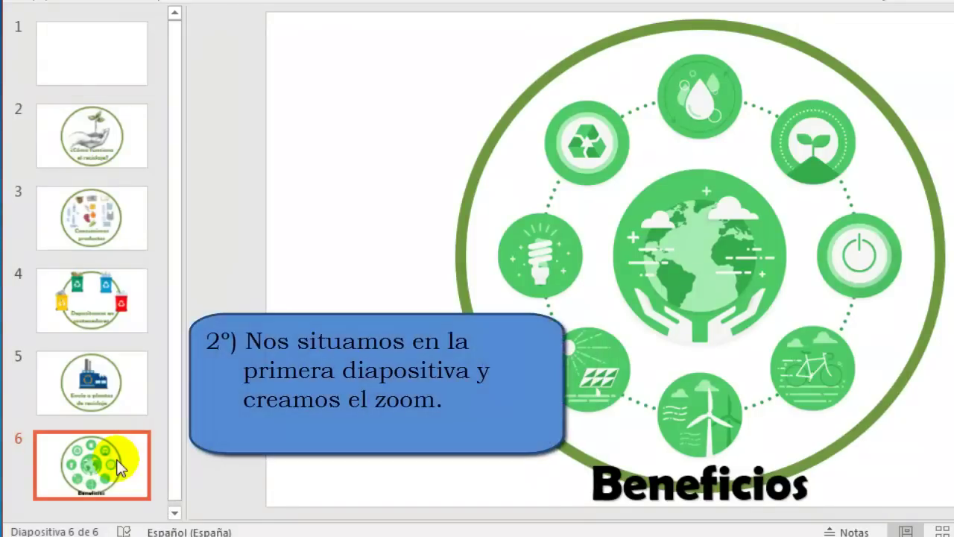
left_click(107, 55)
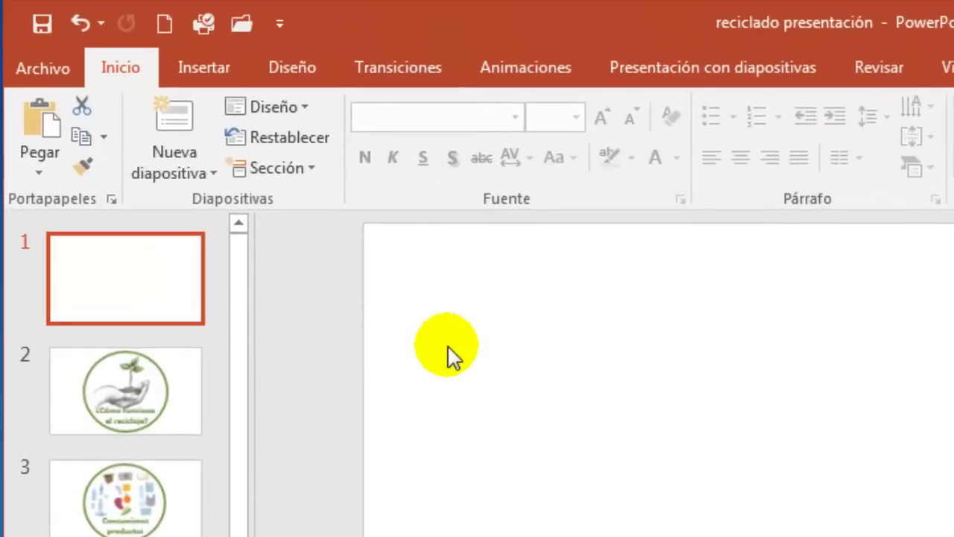
Step: Open the Zoom dropdown on the Insertar tab for the blank first slide
left_click(224, 67)
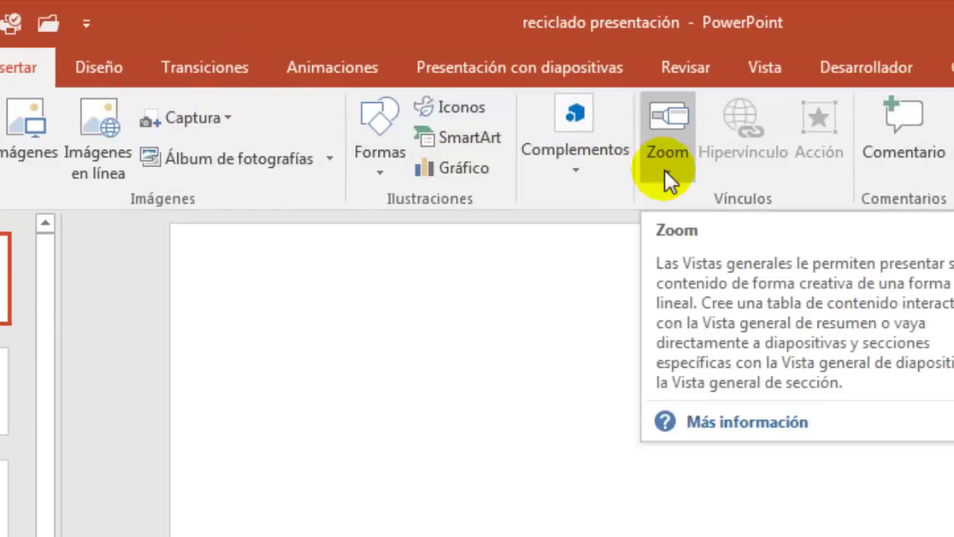
left_click(666, 171)
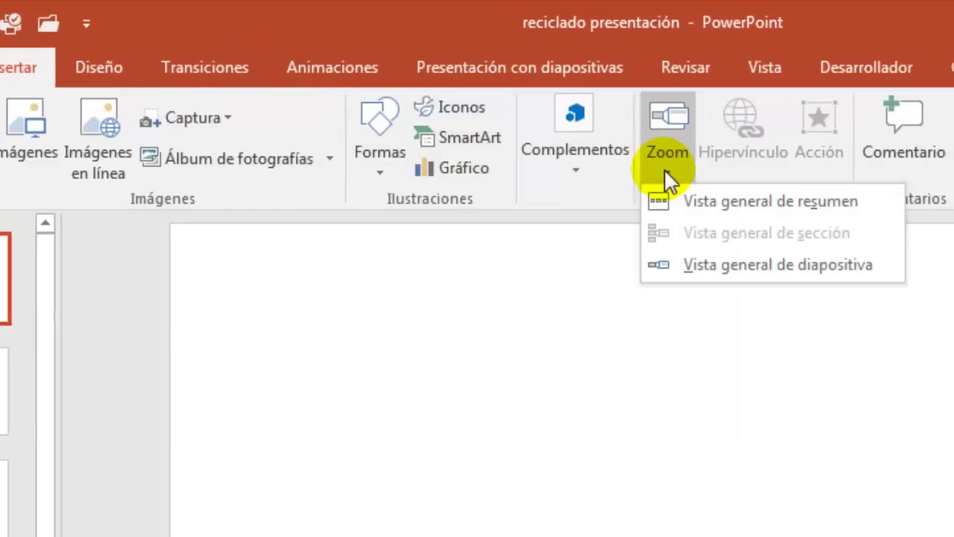
Step: Insert Vista general de diapositiva zooms for slides 2, 3, 4, 5 and 6
left_click(694, 268)
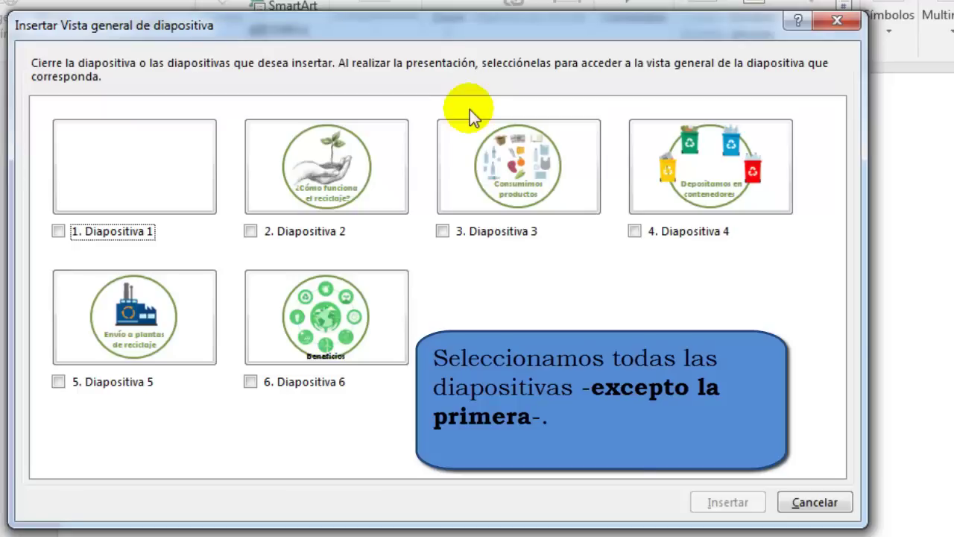
left_click(342, 166)
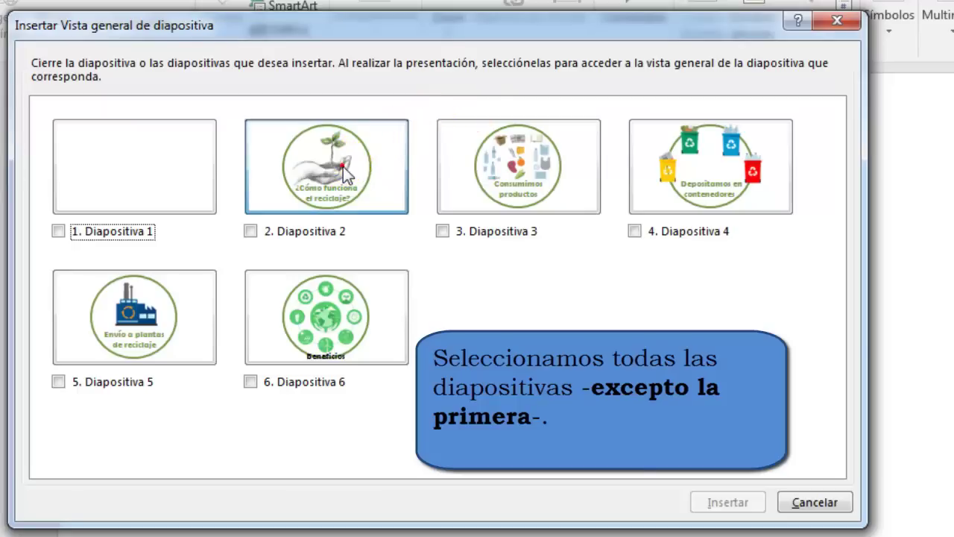
left_click(449, 172)
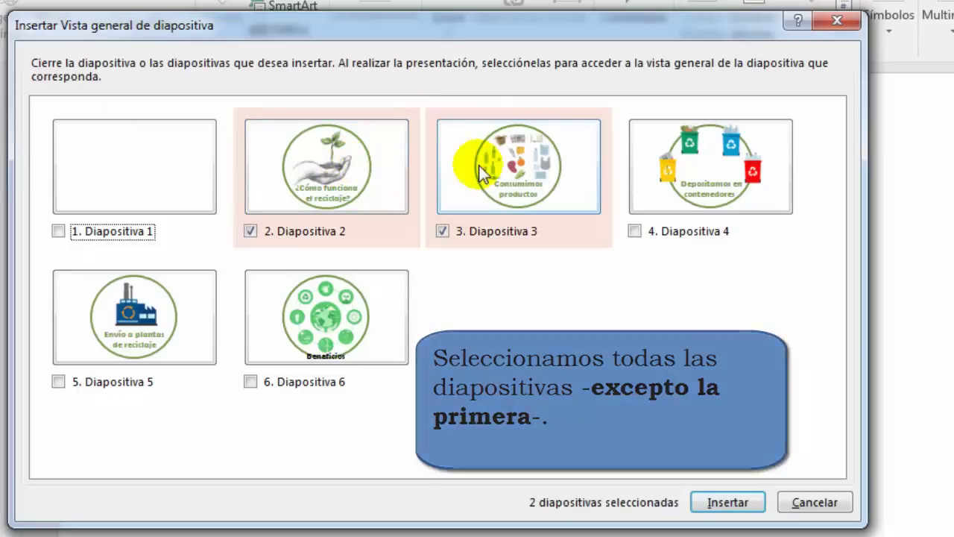
left_click(670, 183)
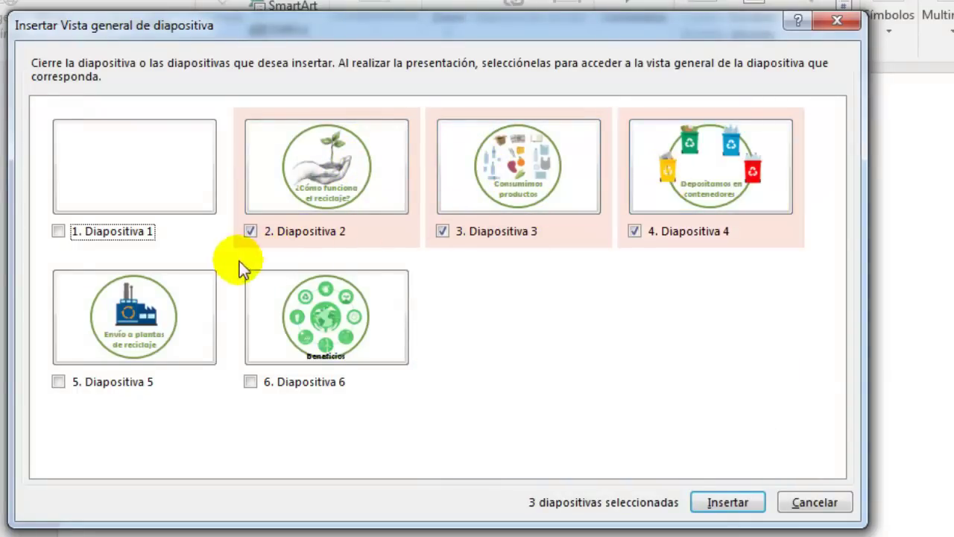
left_click(190, 301)
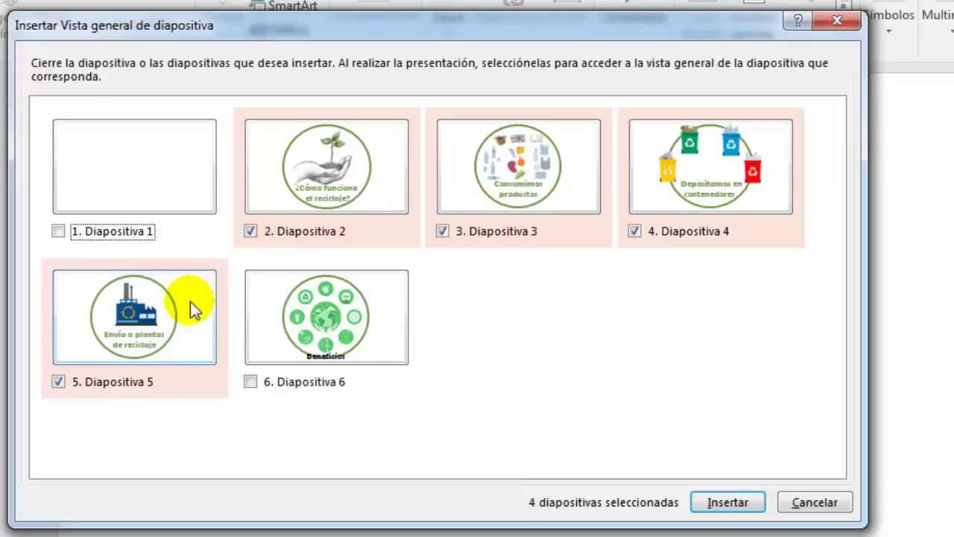
left_click(295, 324)
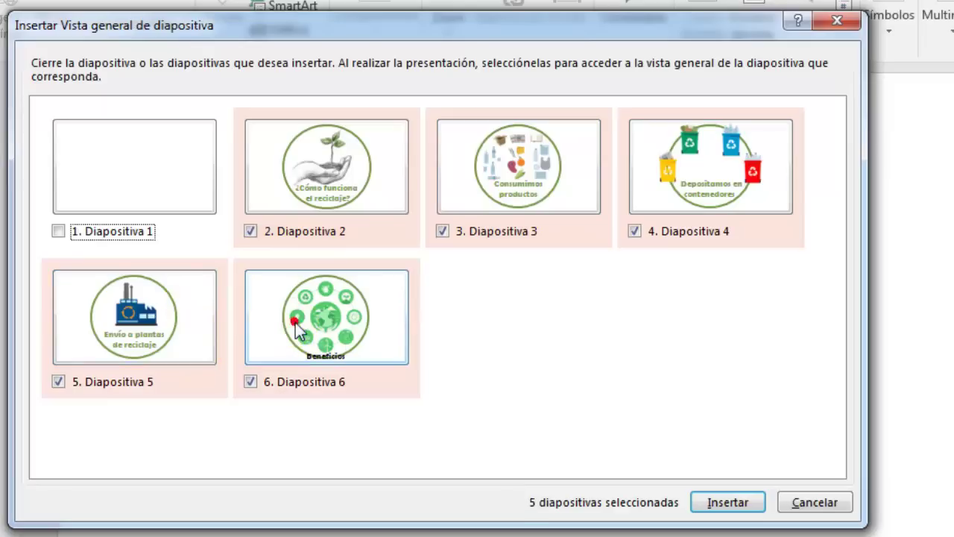
left_click(707, 501)
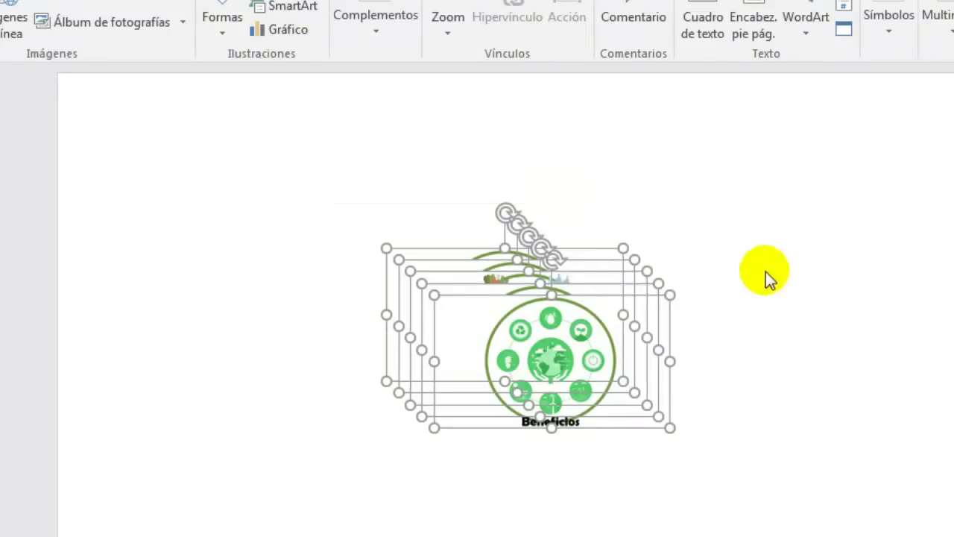
Step: Enlarge the stacked slide zooms by dragging their corner toward the lower right
left_click(650, 409)
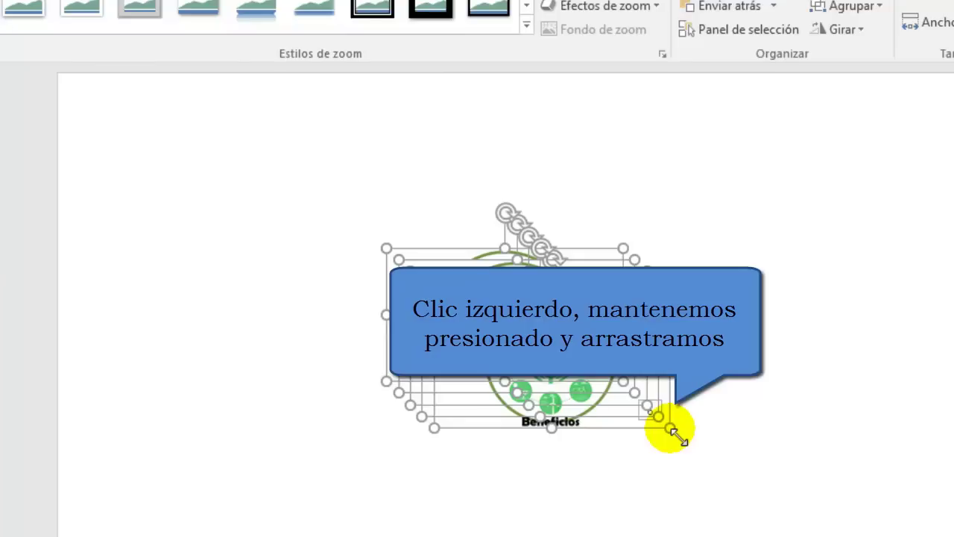
mouse_move(673, 433)
left_mouse_down()
mouse_move(740, 492)
mouse_move(794, 509)
left_mouse_up()
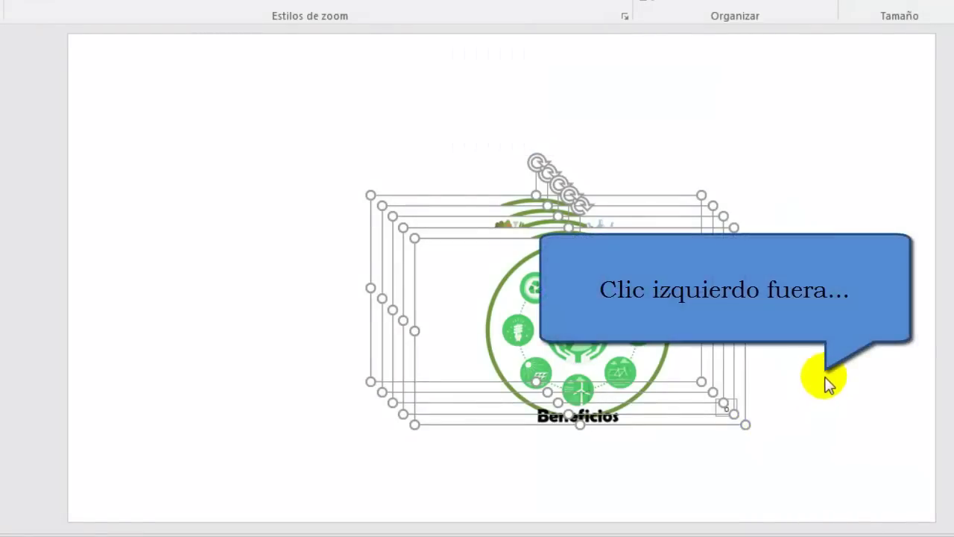
left_click(816, 373)
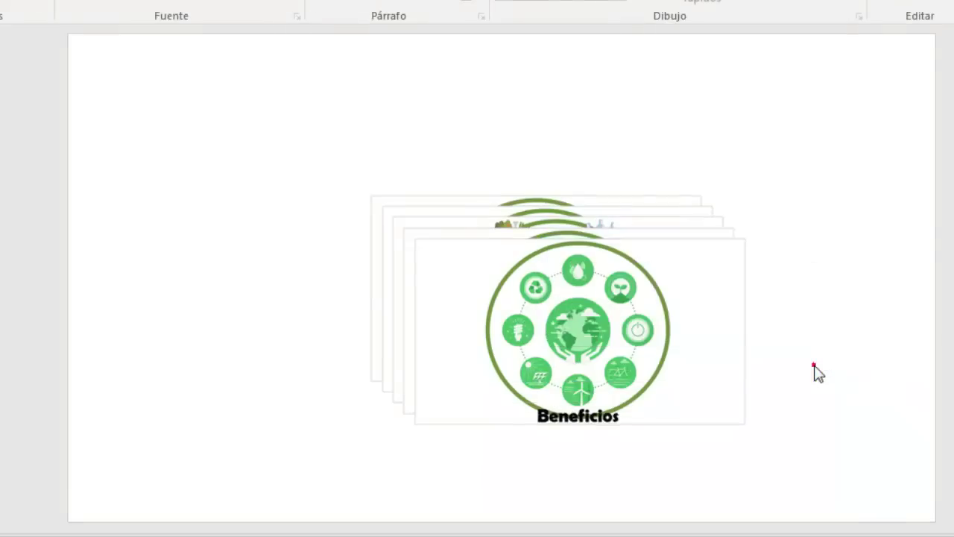
Step: Move the Beneficios, Envío a plantas, Depositamos and Consumimos productos zooms into the four corners
left_click(630, 329)
left_click_drag(630, 328, 820, 425)
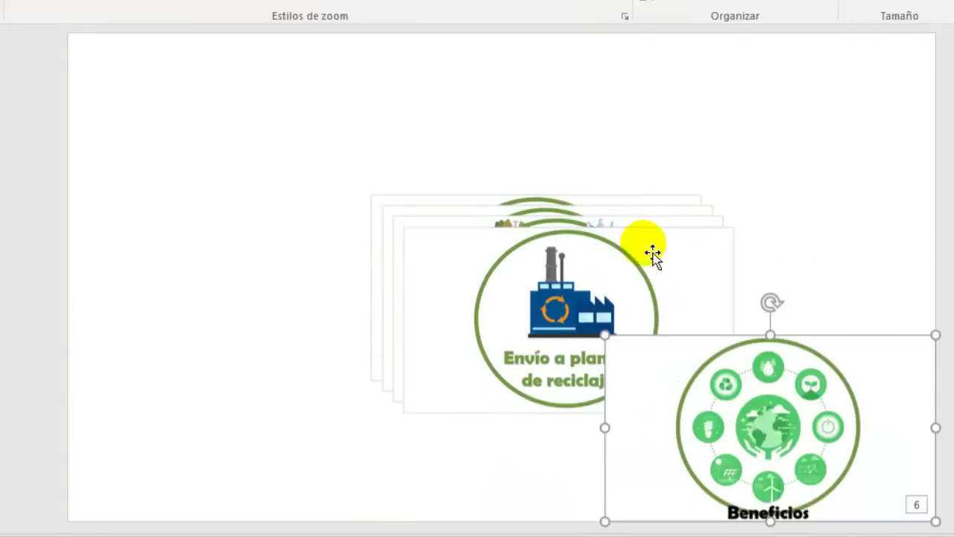
left_click_drag(621, 239, 792, 71)
mouse_move(564, 304)
left_mouse_down()
mouse_move(438, 240)
mouse_move(190, 72)
left_mouse_up()
mouse_move(503, 301)
left_mouse_down()
mouse_move(193, 429)
mouse_move(495, 289)
mouse_move(487, 283)
left_mouse_up()
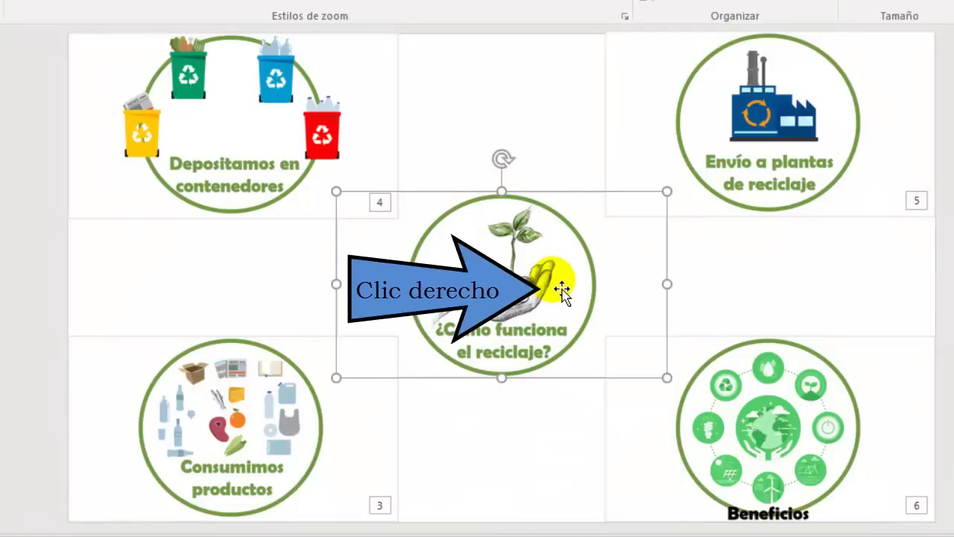
Step: Apply Fondo de zoom to the central zoom and to the zooms for slides 3, 4, 5 and 6
right_click(557, 280)
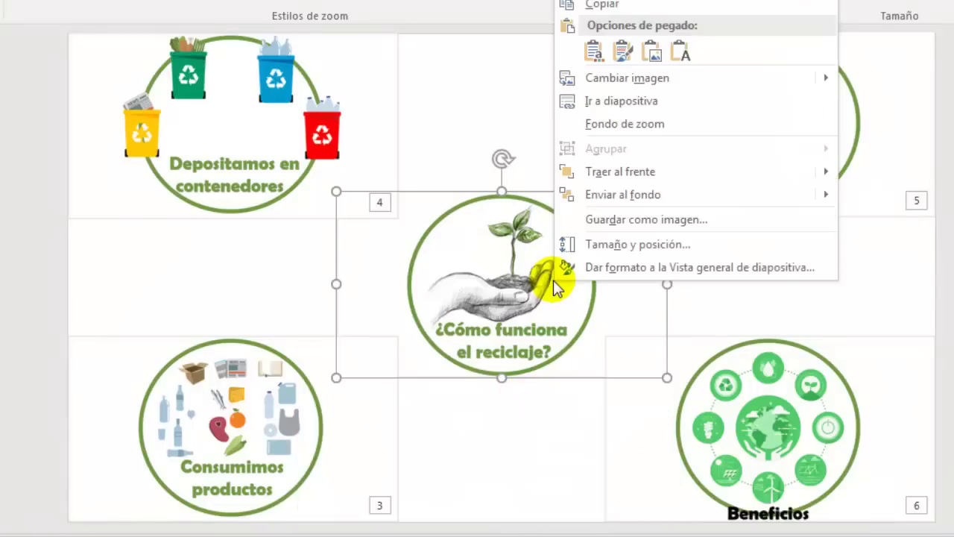
left_click(643, 127)
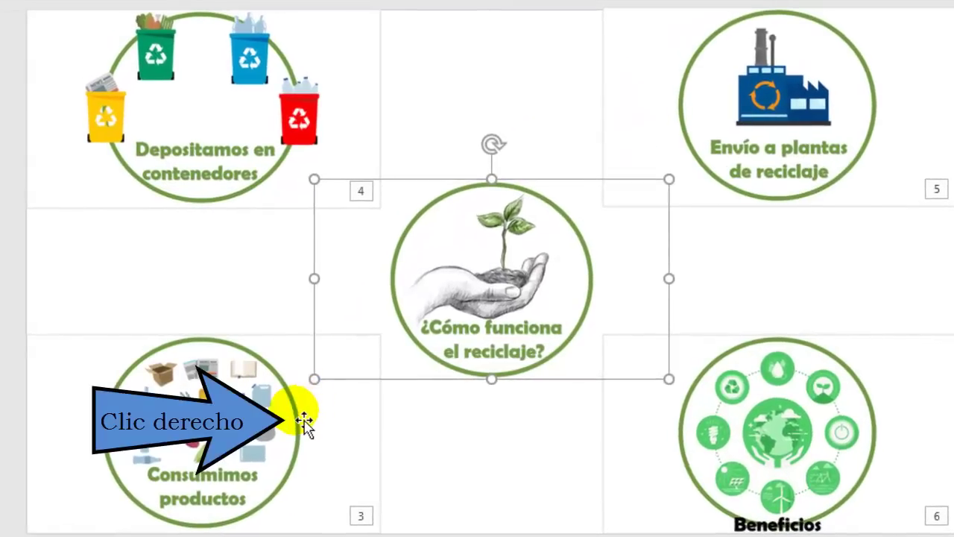
right_click(304, 422)
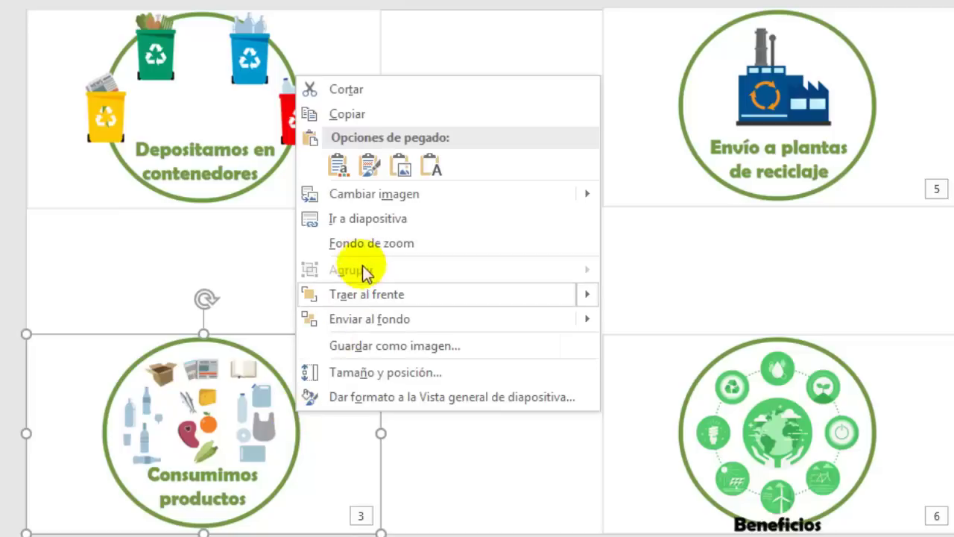
left_click(372, 246)
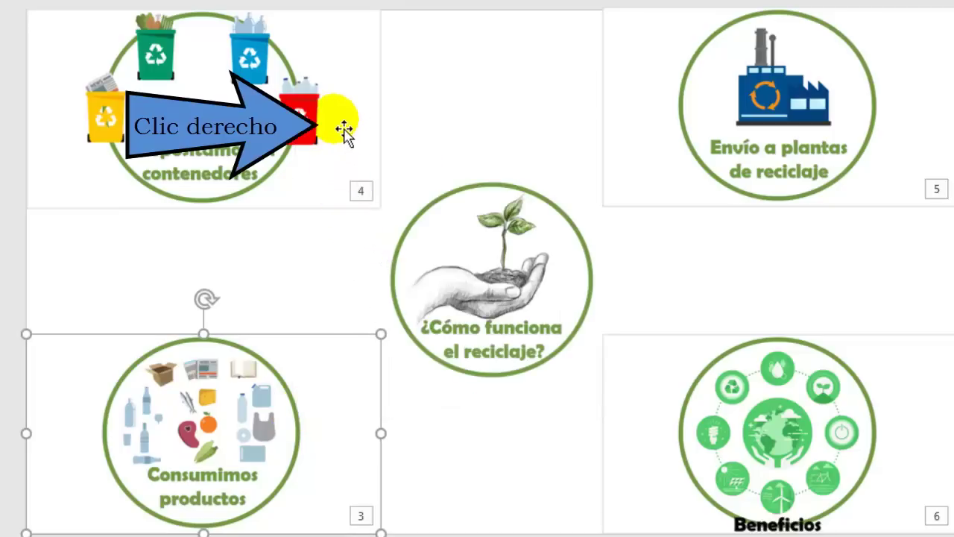
right_click(337, 123)
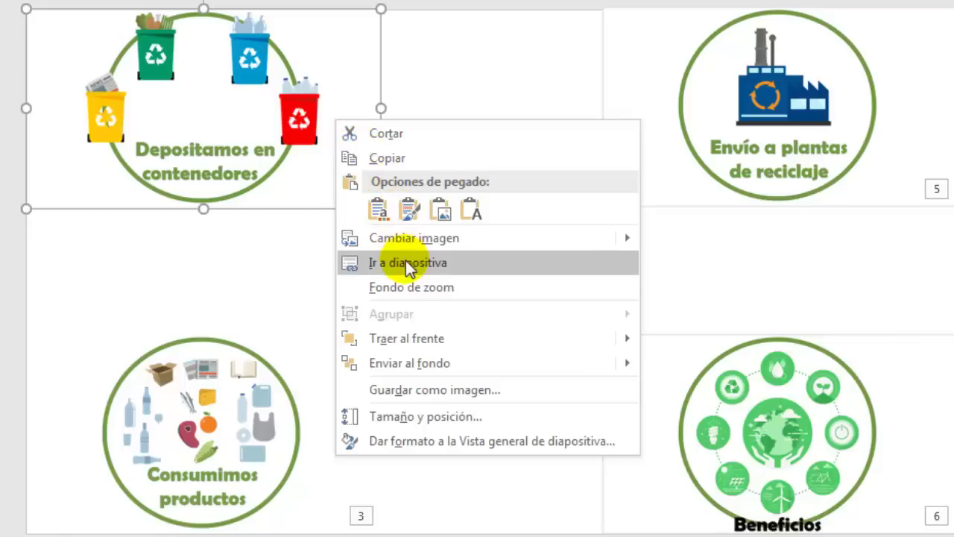
left_click(410, 287)
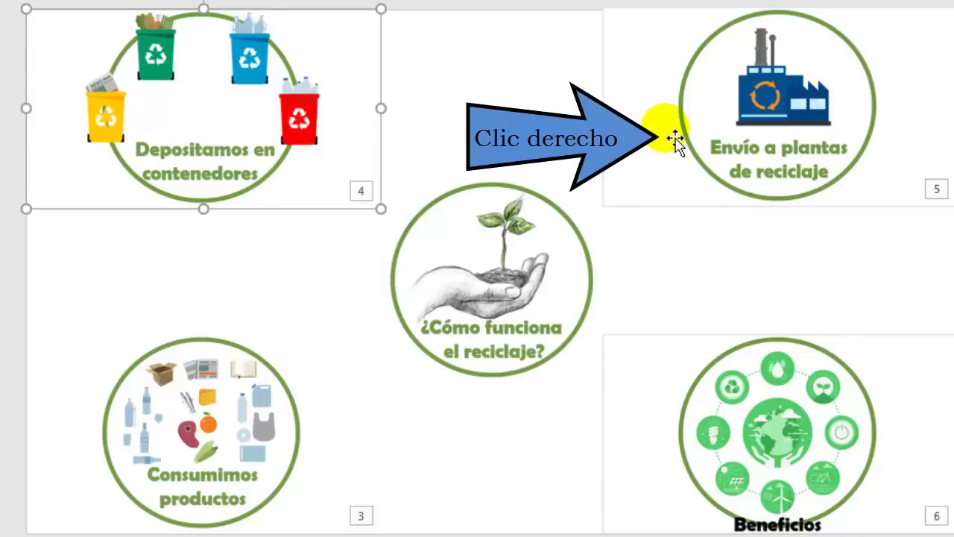
right_click(674, 140)
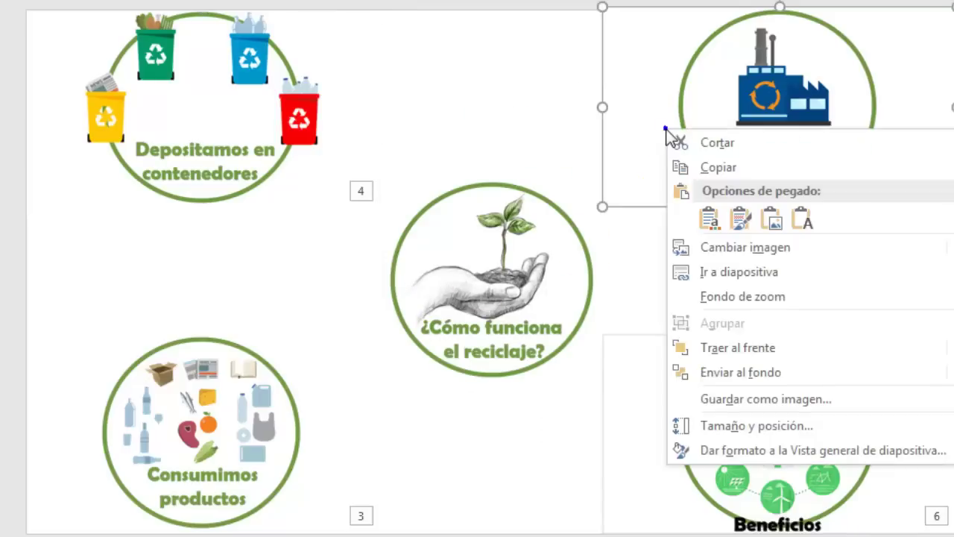
left_click(720, 299)
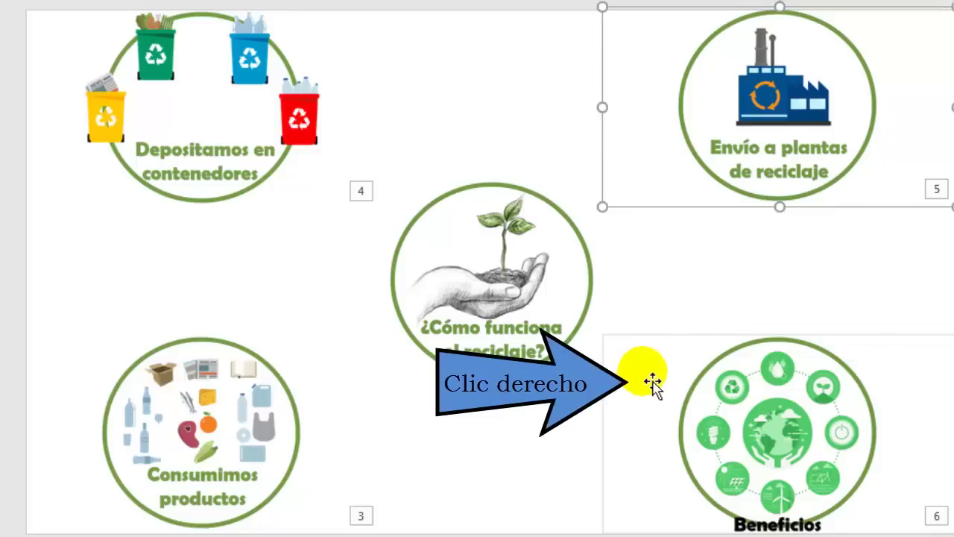
right_click(651, 377)
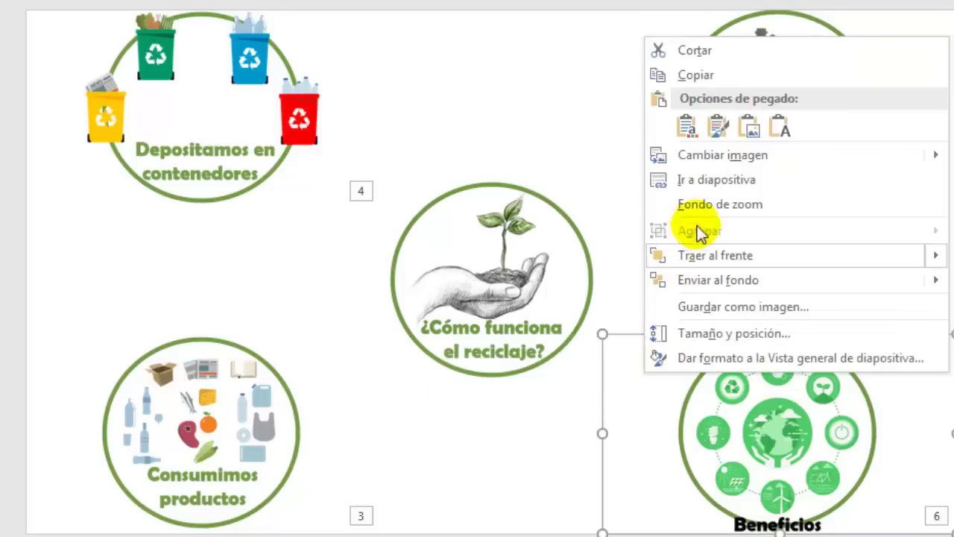
left_click(704, 204)
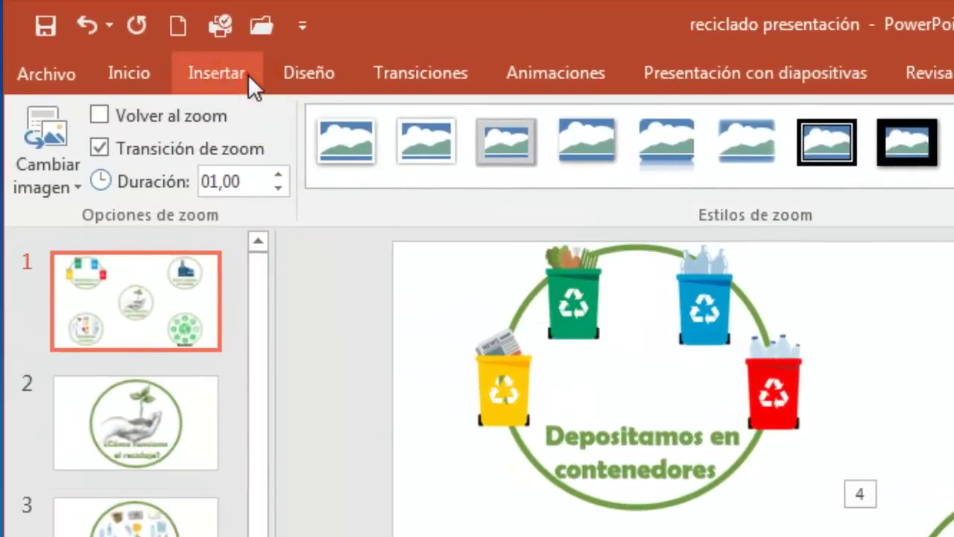
Step: Draw an arrow line from the central ¿Cómo funciona el reciclaje? circle to Consumimos productos
left_click(248, 75)
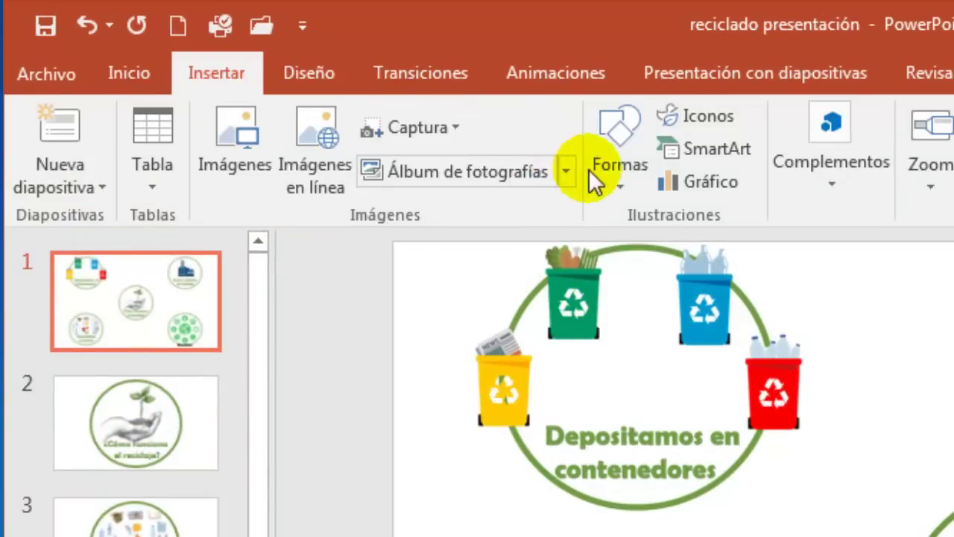
left_click(611, 179)
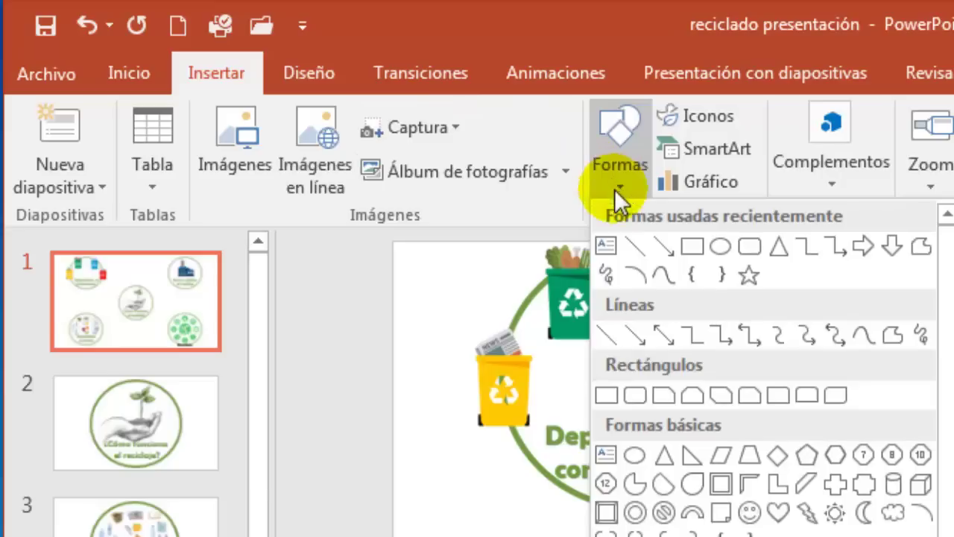
left_click(655, 254)
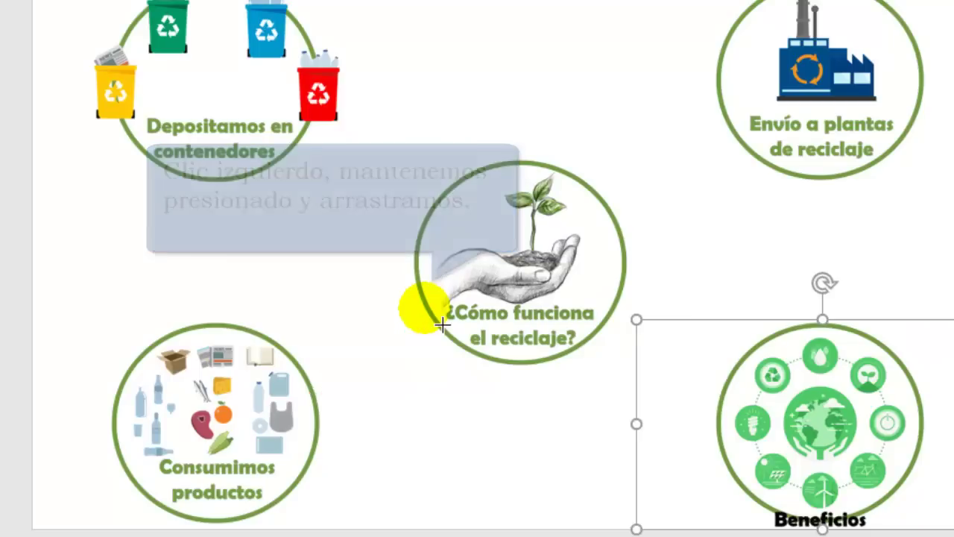
mouse_move(443, 325)
left_mouse_down()
mouse_move(320, 388)
mouse_move(311, 382)
left_mouse_up()
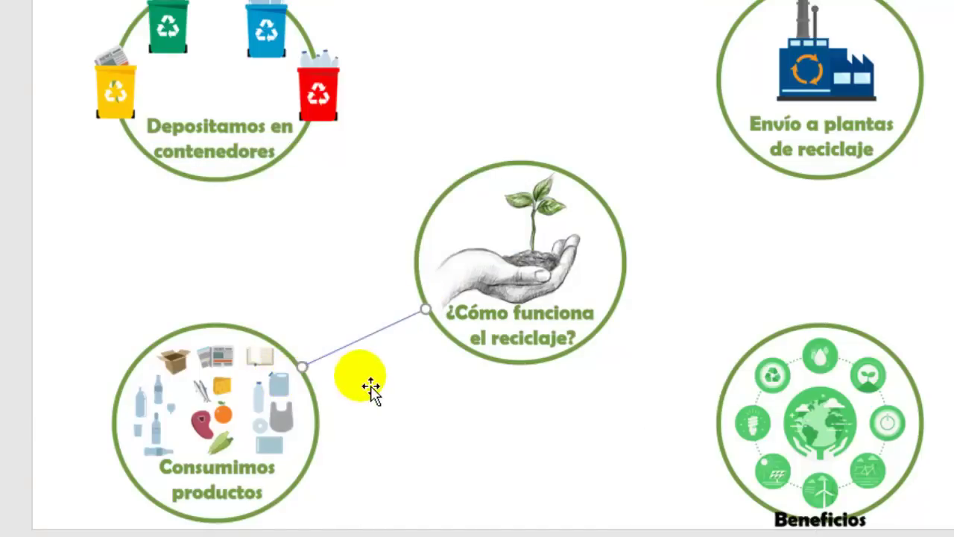
Step: Make the arrow 6 pt thick and dashed, then eyedrop the circles' green as its colour
right_click(366, 342)
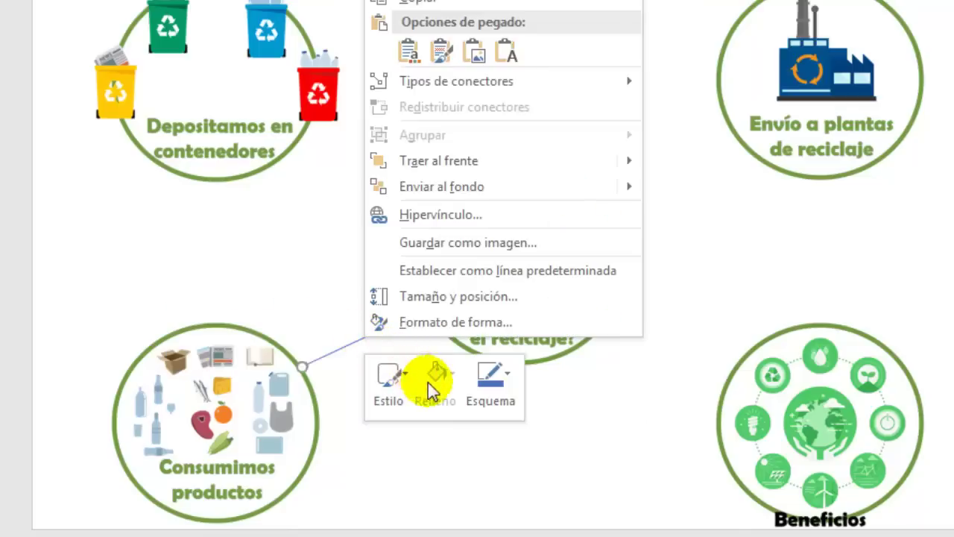
left_click(488, 381)
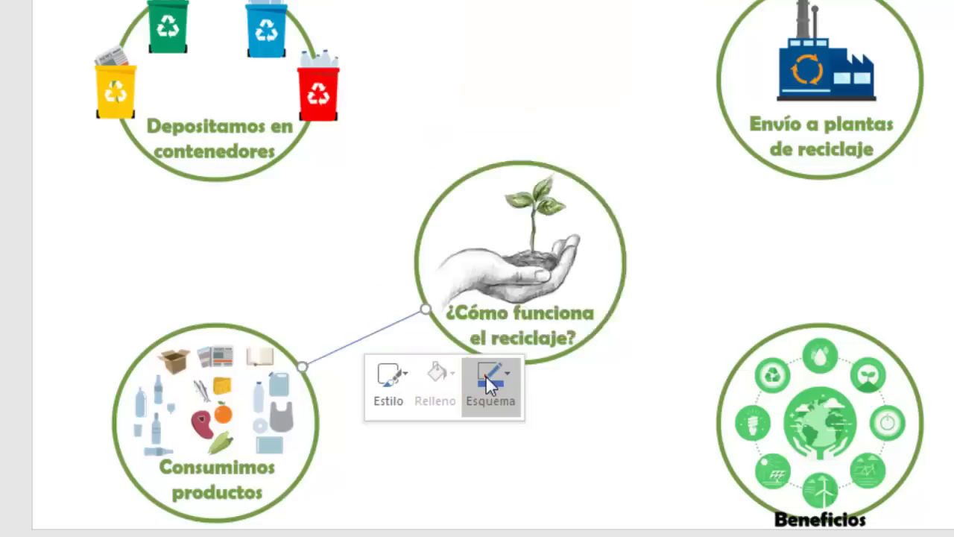
mouse_move(528, 326)
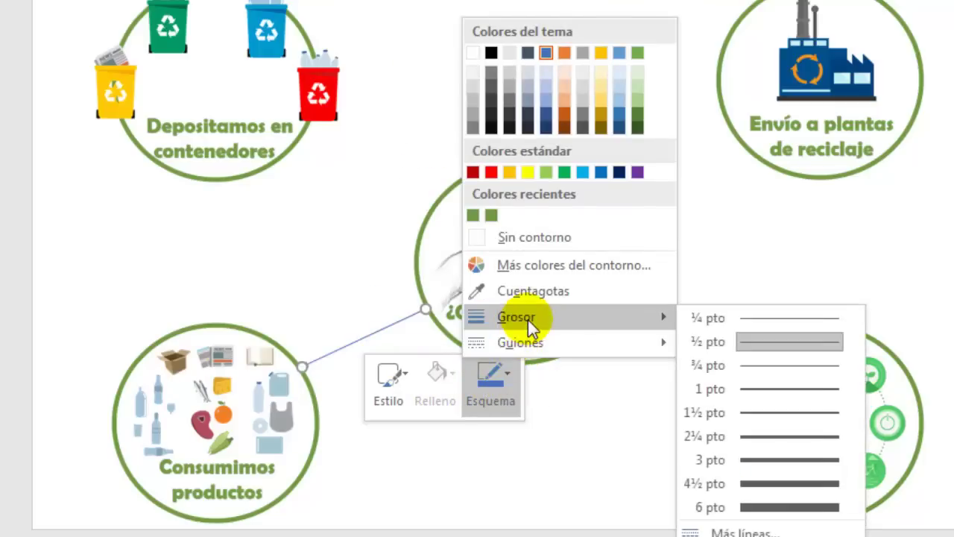
left_click(754, 507)
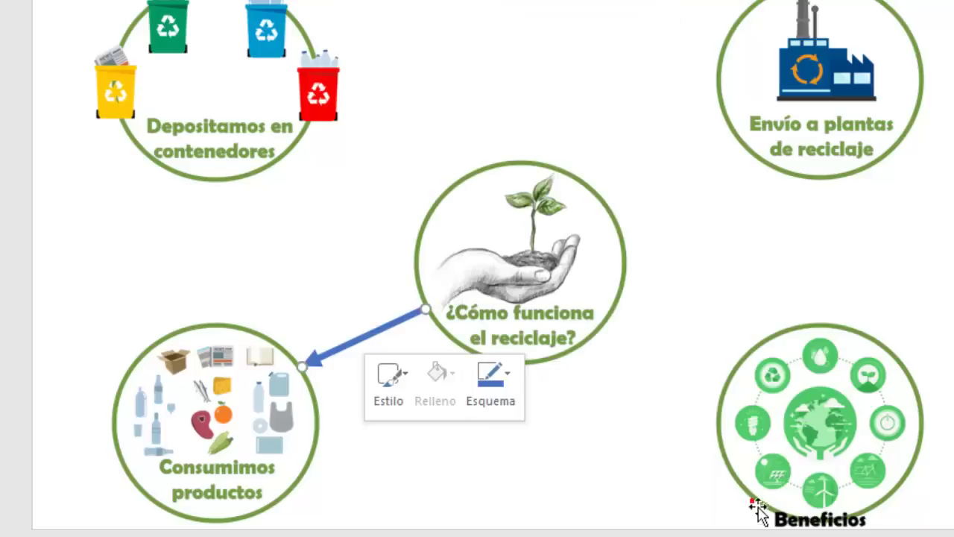
left_click(496, 379)
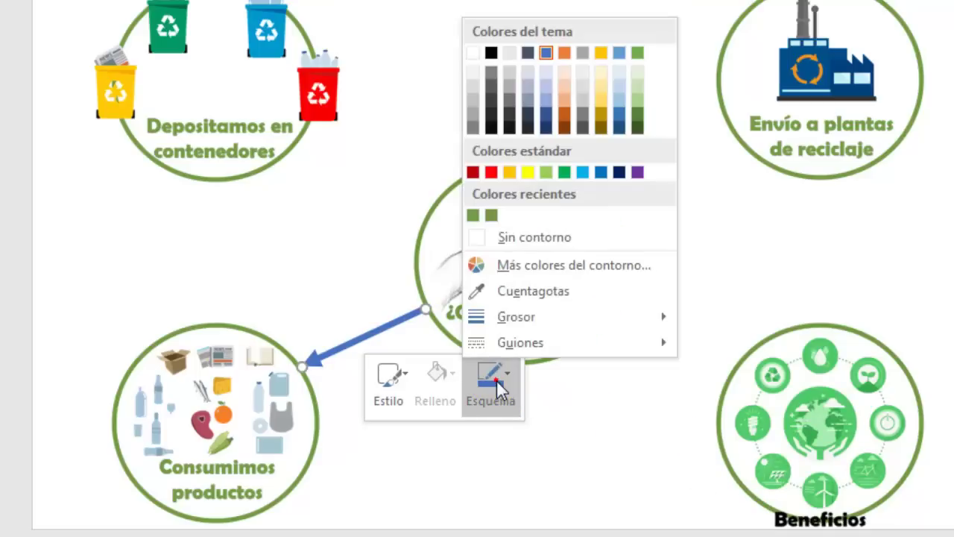
mouse_move(539, 341)
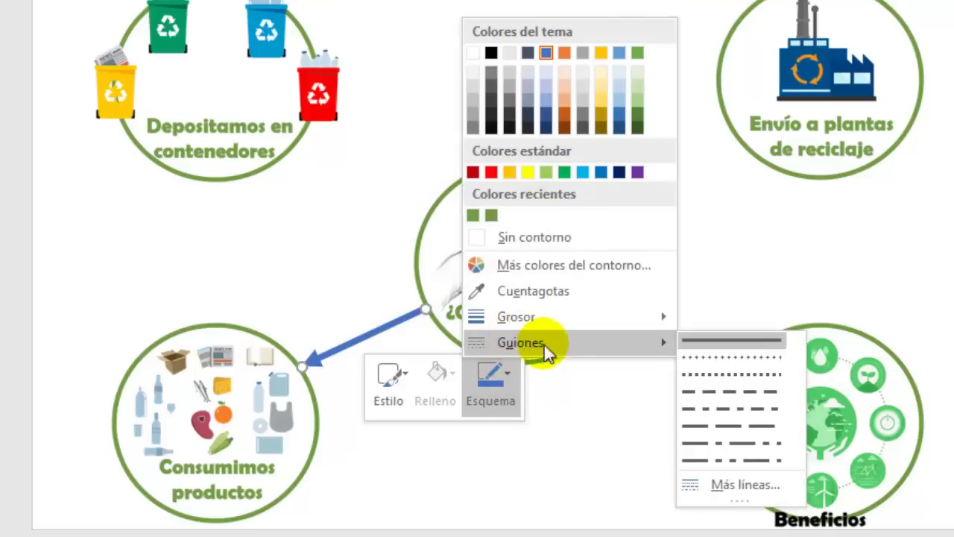
left_click(690, 379)
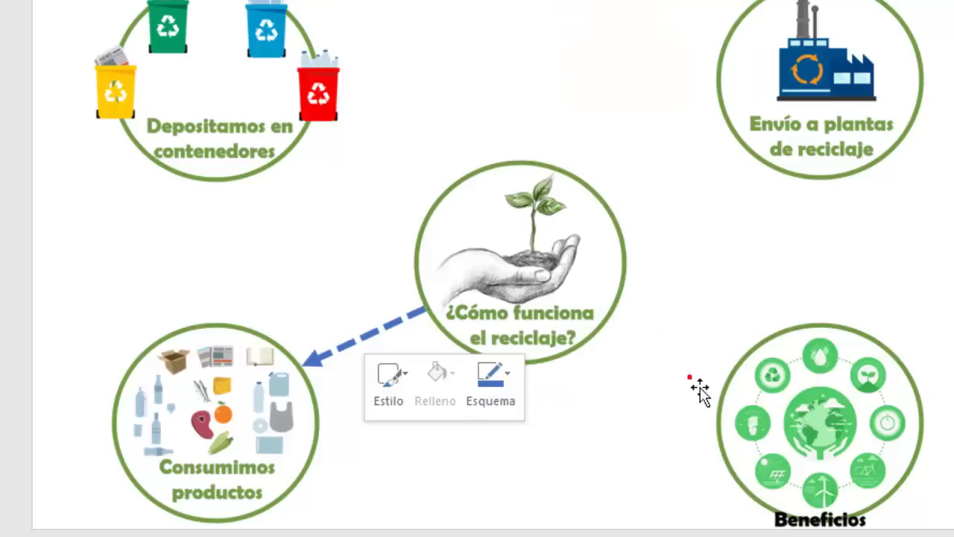
left_click(506, 380)
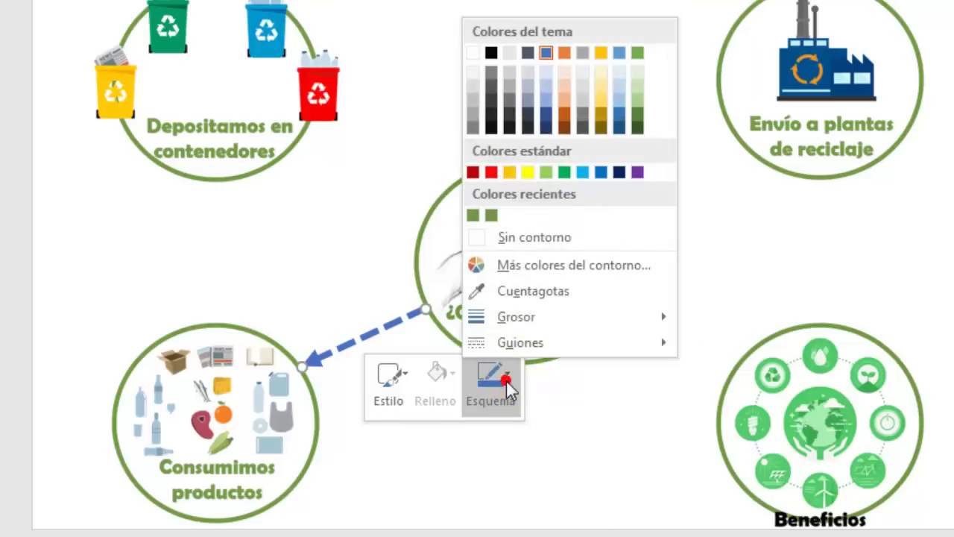
left_click(522, 290)
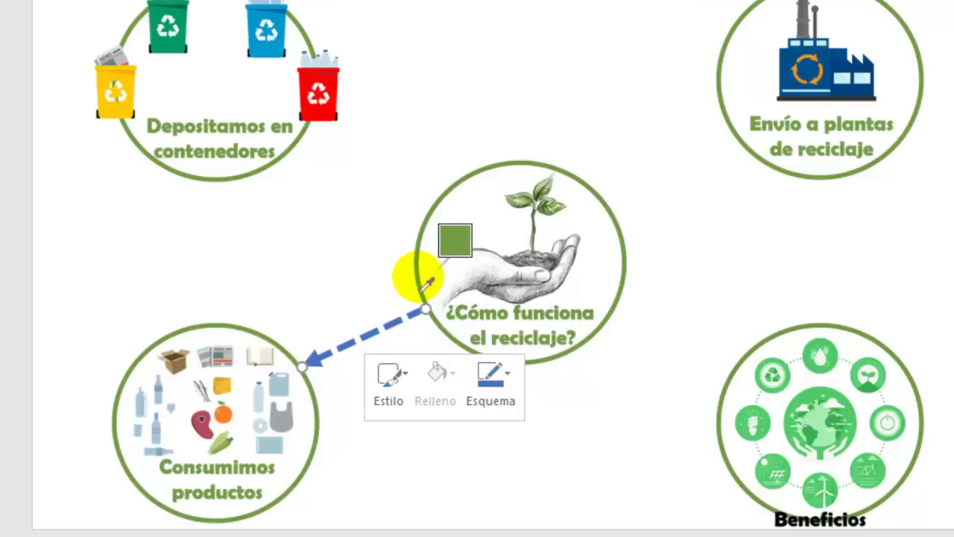
left_click(421, 287)
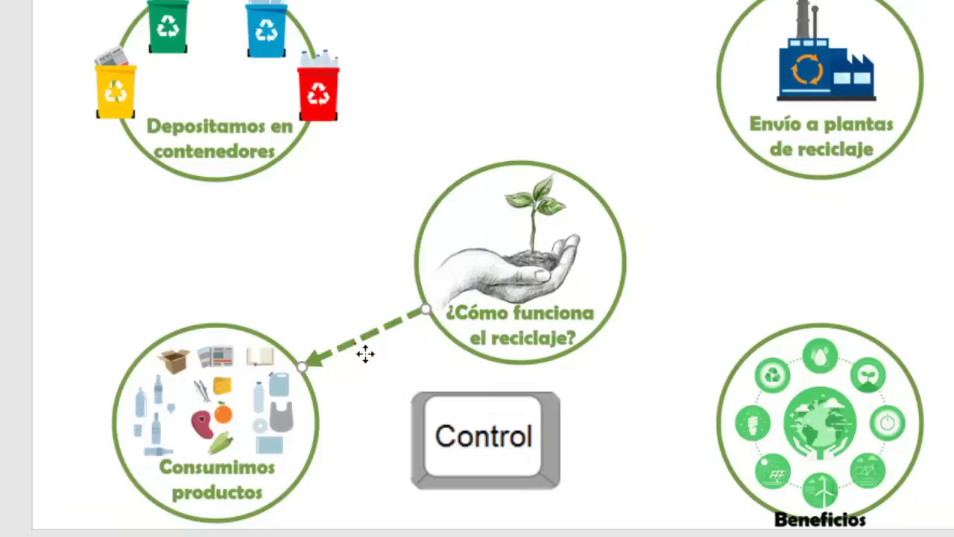
Step: Copy the dashed arrow twice and point the right copy from Envío a plantas down to Beneficios
mouse_move(366, 353)
left_mouse_down("ctrl")
mouse_move(237, 251)
mouse_move(210, 245)
left_mouse_up("ctrl")
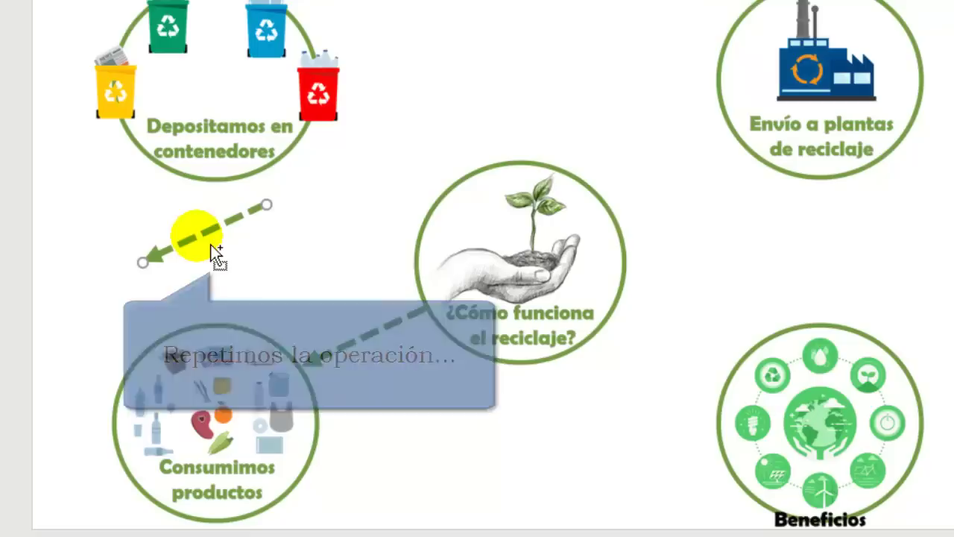
mouse_move(210, 245)
left_mouse_down("ctrl")
mouse_move(536, 70)
mouse_move(845, 255)
left_mouse_up("ctrl")
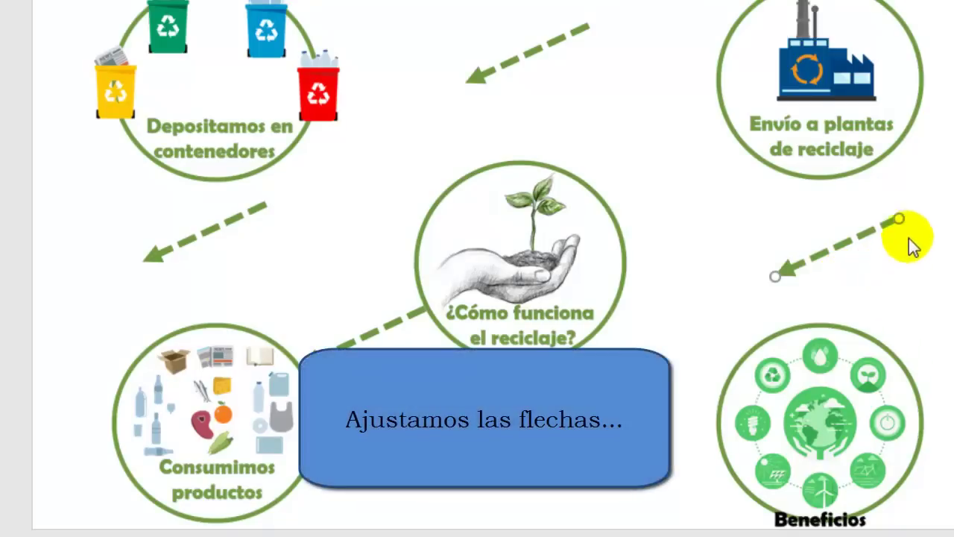
left_click_drag(900, 219, 823, 186)
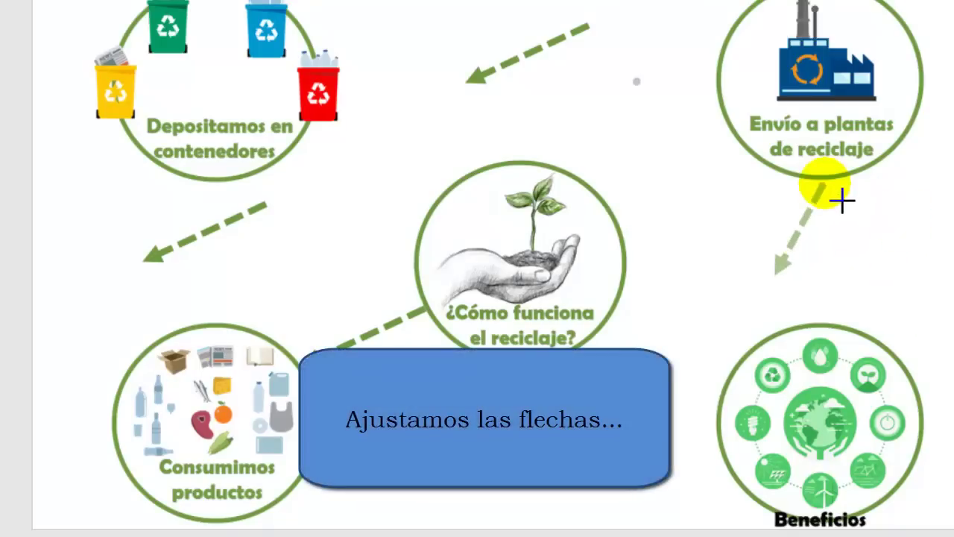
mouse_move(793, 284)
left_mouse_down()
mouse_move(838, 337)
mouse_move(820, 332)
left_mouse_up()
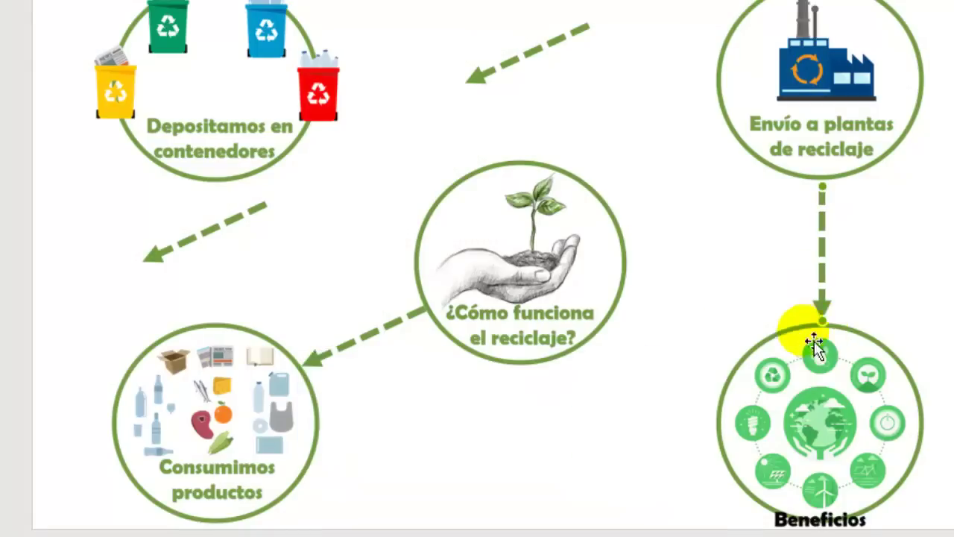
Step: Reconnect the top arrow to run from the red bin to the Envío a plantas circle
left_click(538, 67)
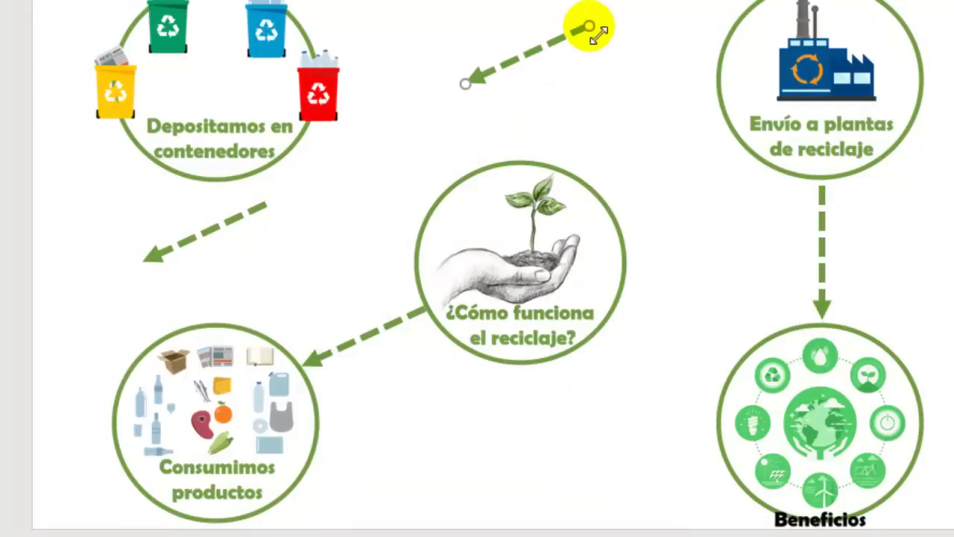
left_click_drag(589, 30, 355, 91)
left_click_drag(470, 84, 723, 82)
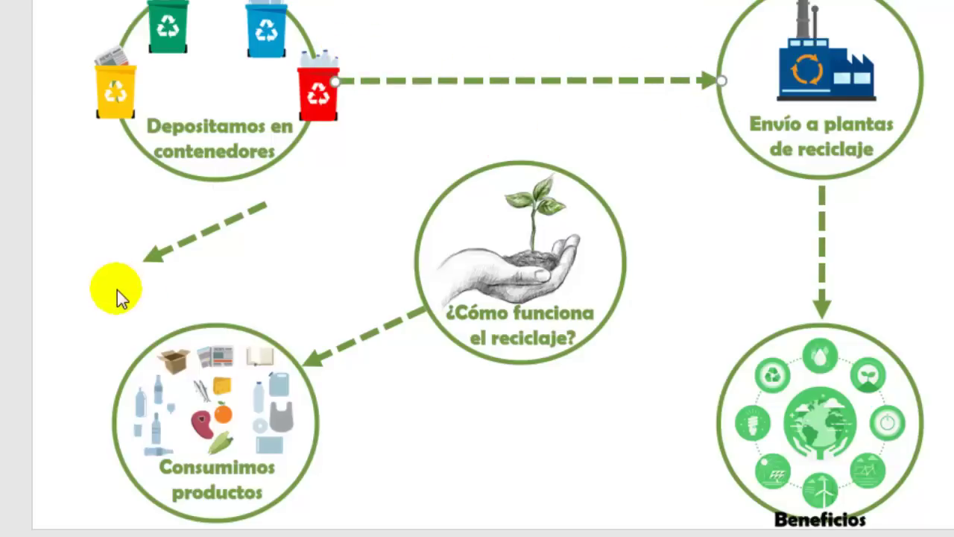
Step: Reconnect the lower-left arrow to run from Consumimos productos up to the Depositamos circle
left_click(221, 223)
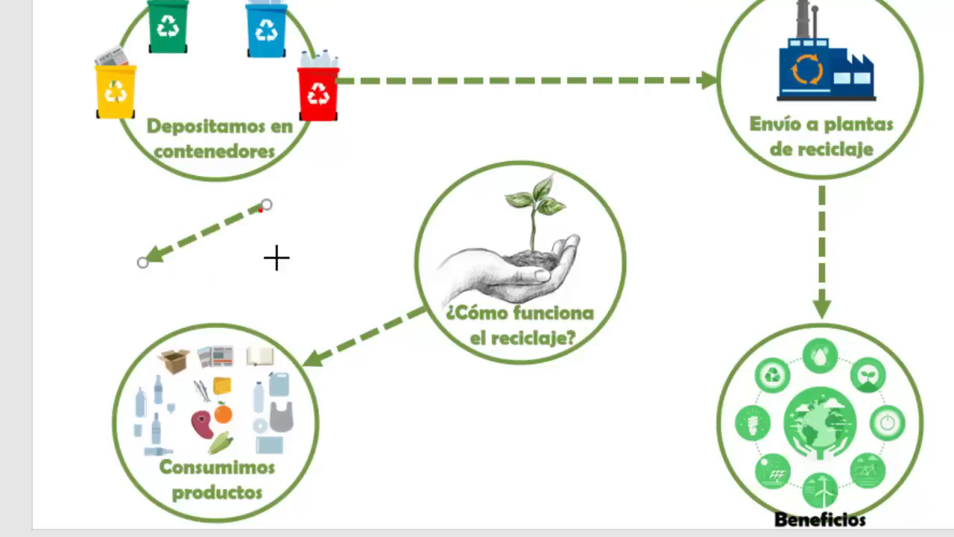
left_click_drag(266, 205, 218, 320)
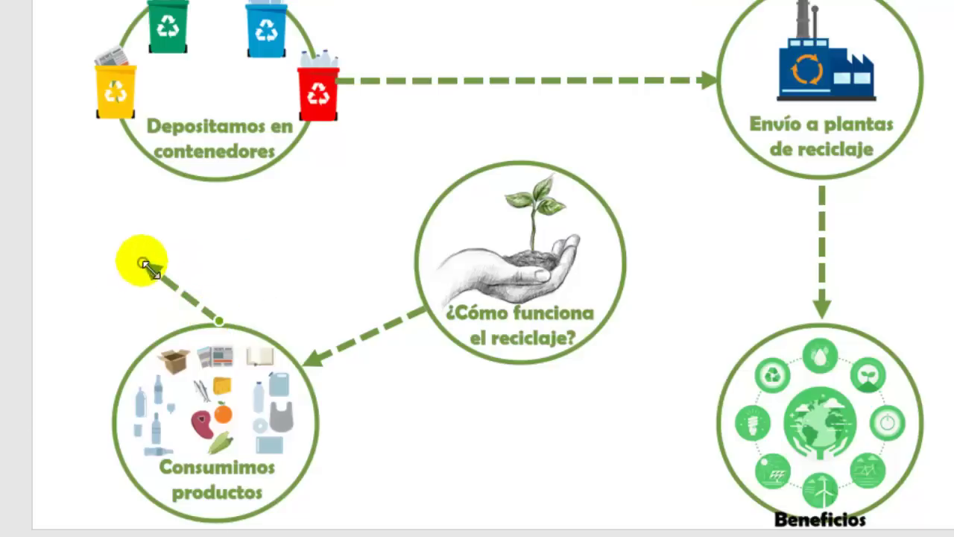
left_click_drag(143, 264, 236, 196)
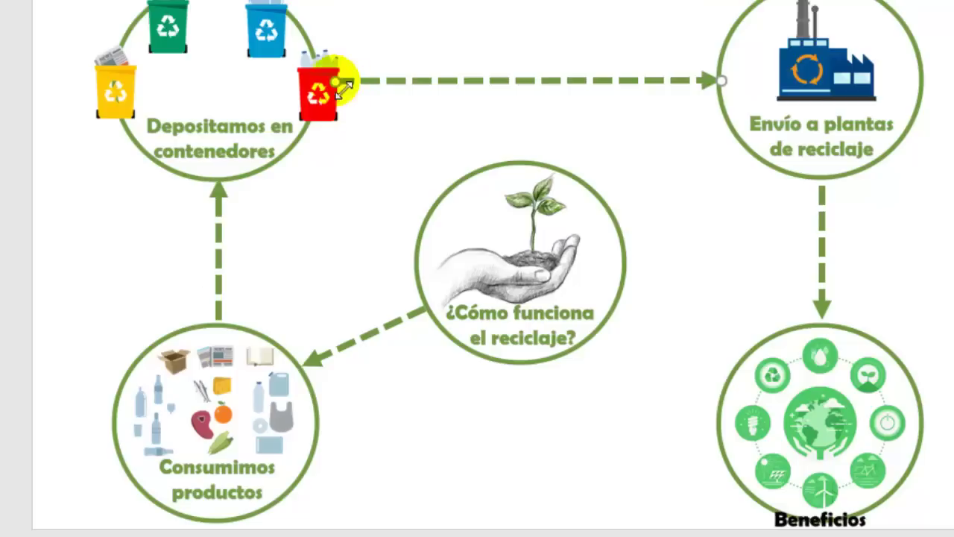
left_click(345, 220)
left_click(302, 222)
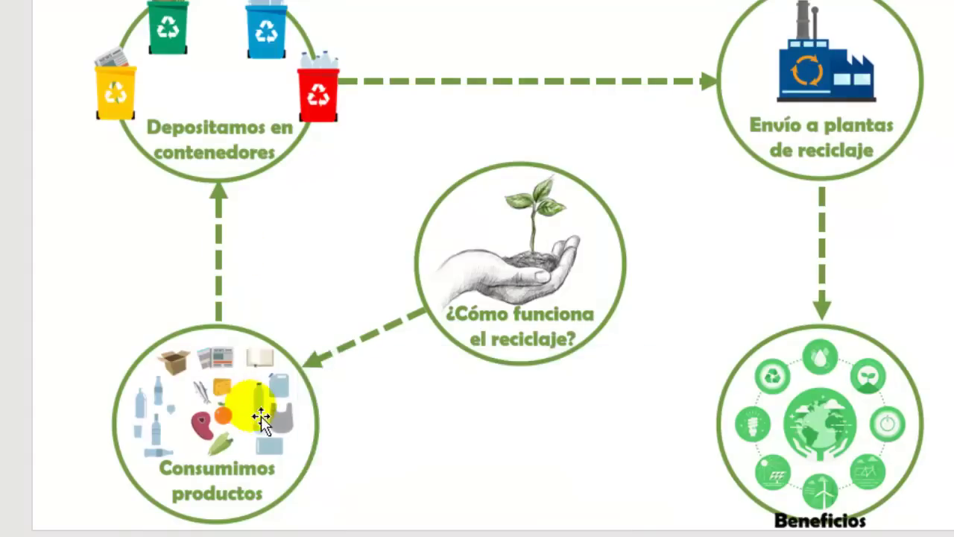
left_click(541, 257)
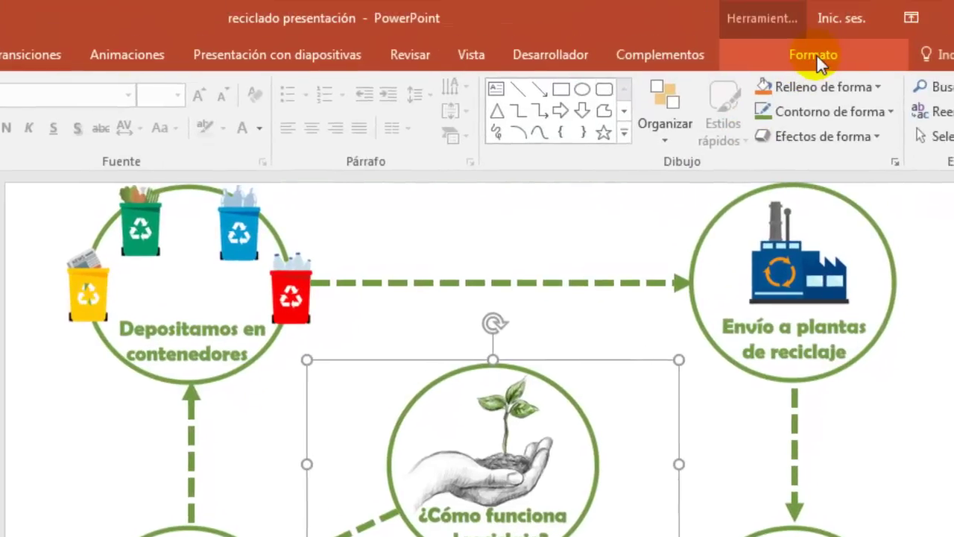
Step: Set the central zoom's transition duration to 02,00 on the Formato tab
left_click(818, 62)
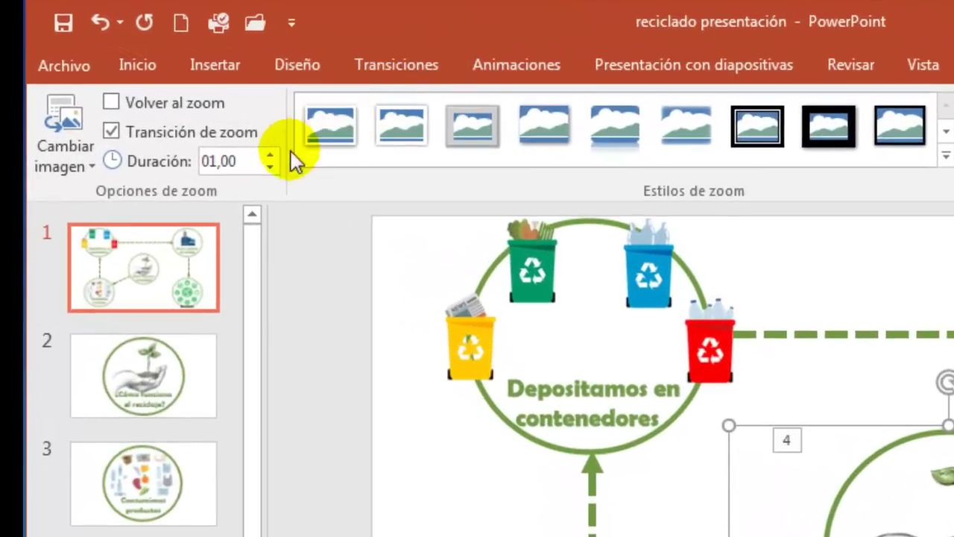
left_click(271, 155)
left_click(270, 155)
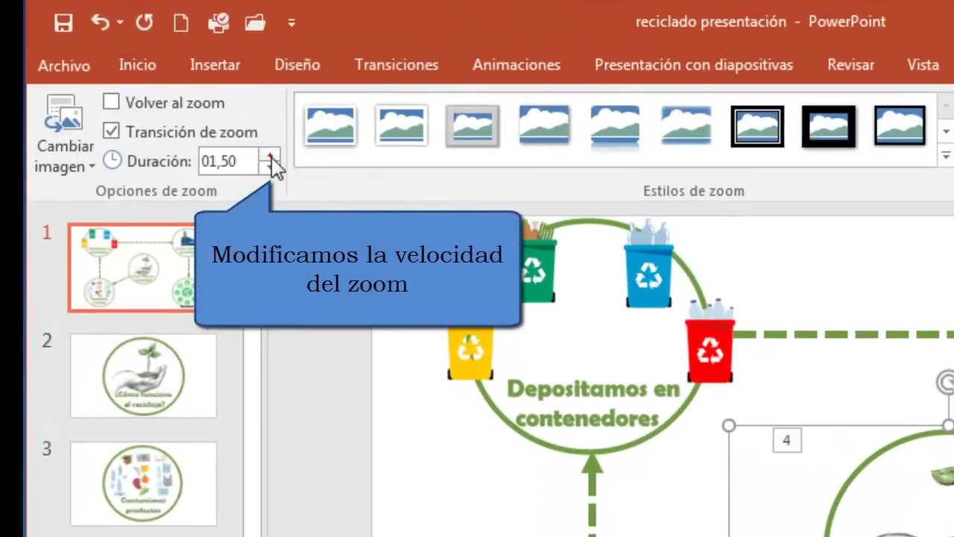
left_click(271, 155)
left_click(271, 155)
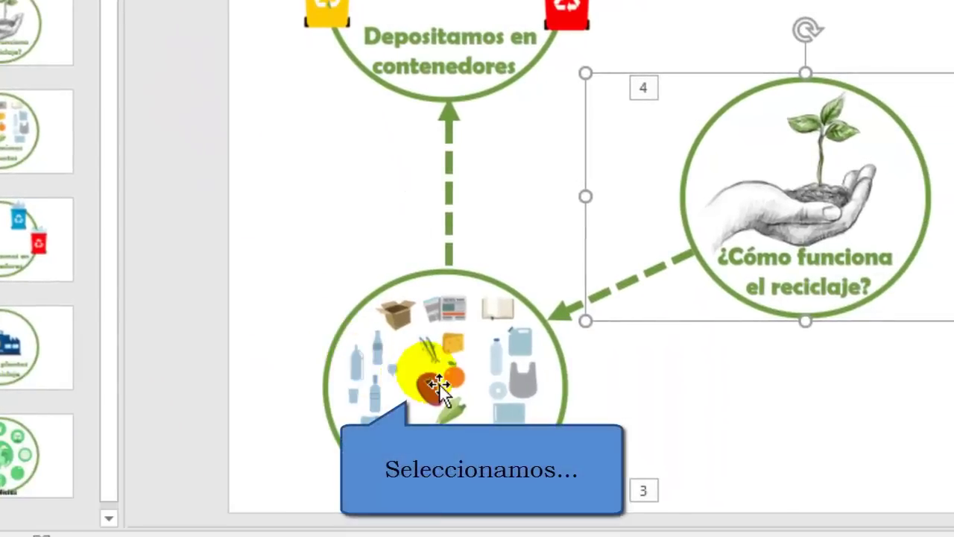
Step: Lengthen the corner zooms' transitions, including 02,00 for Consumimos productos, and enable Volver al zoom on Beneficios
left_click(428, 368)
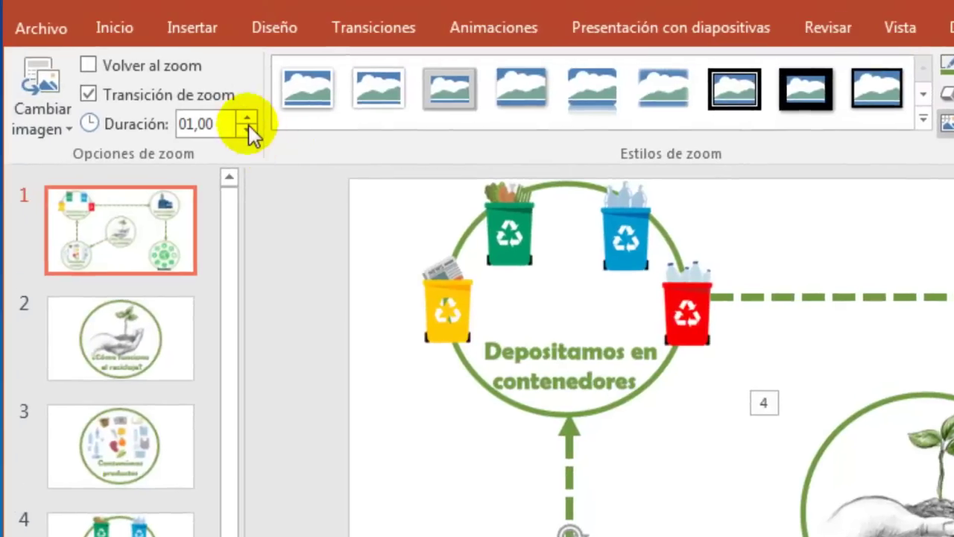
left_click(247, 118)
left_click(247, 117)
left_click(247, 118)
left_click(247, 118)
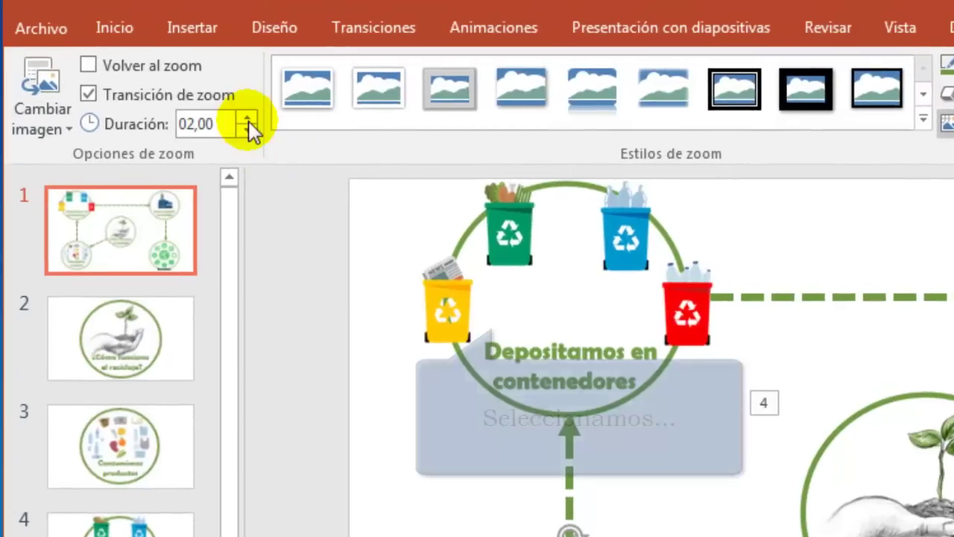
left_click(519, 291)
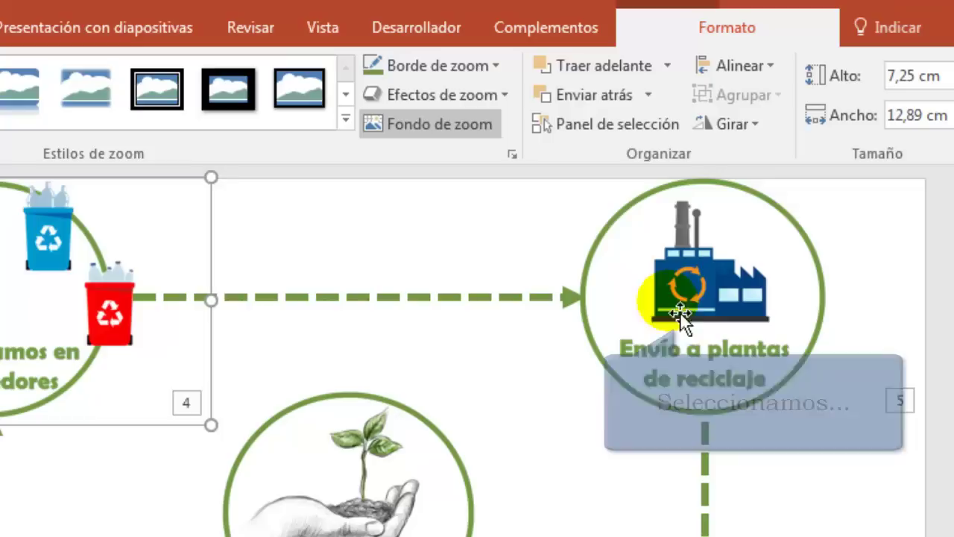
left_click(678, 309)
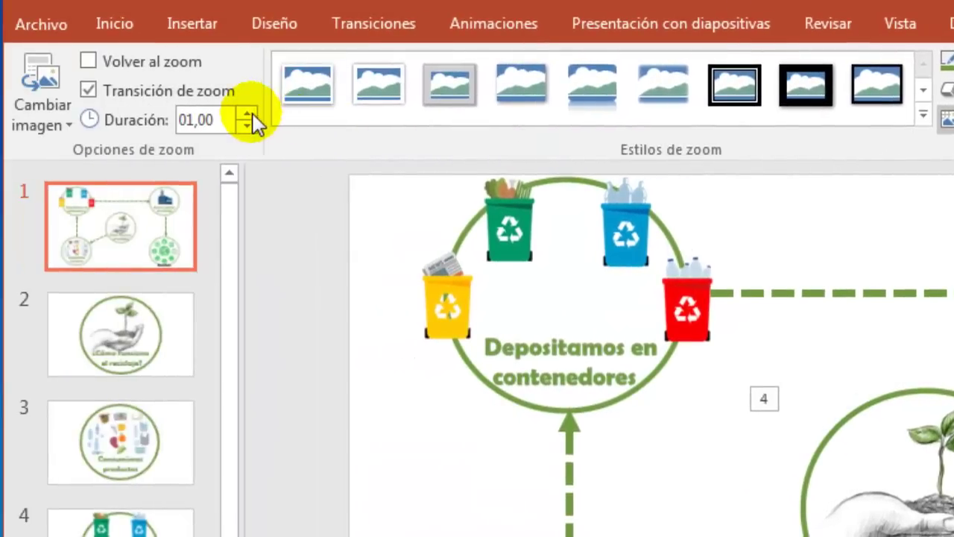
left_click(248, 113)
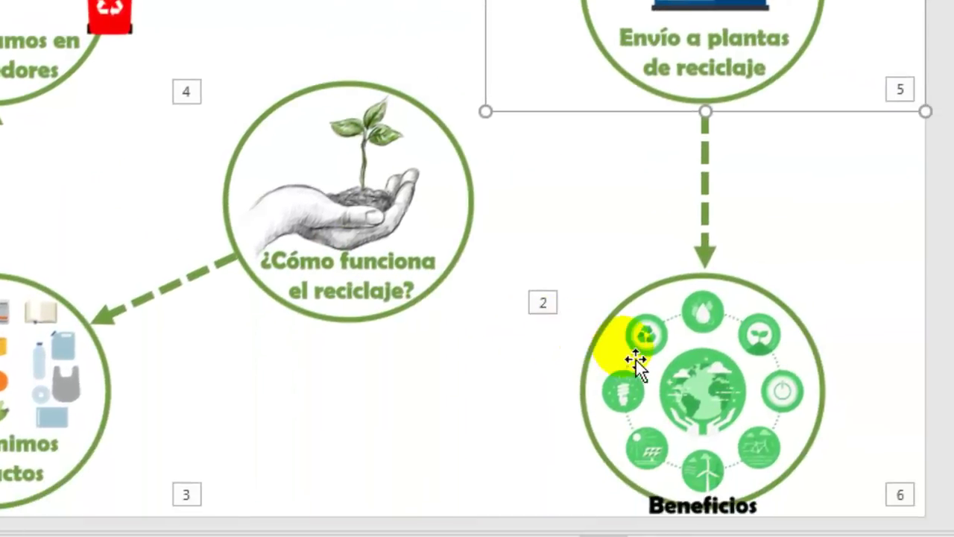
left_click(655, 353)
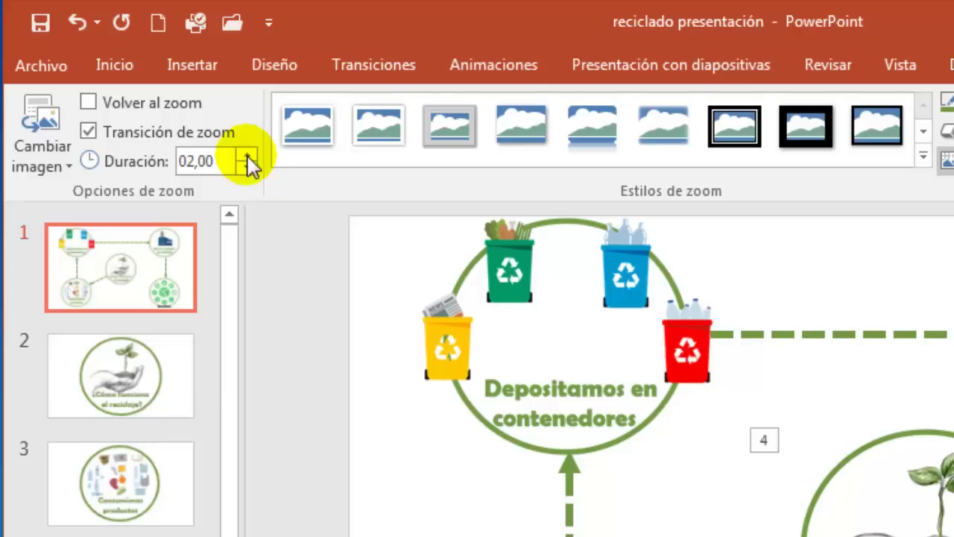
left_click(89, 103)
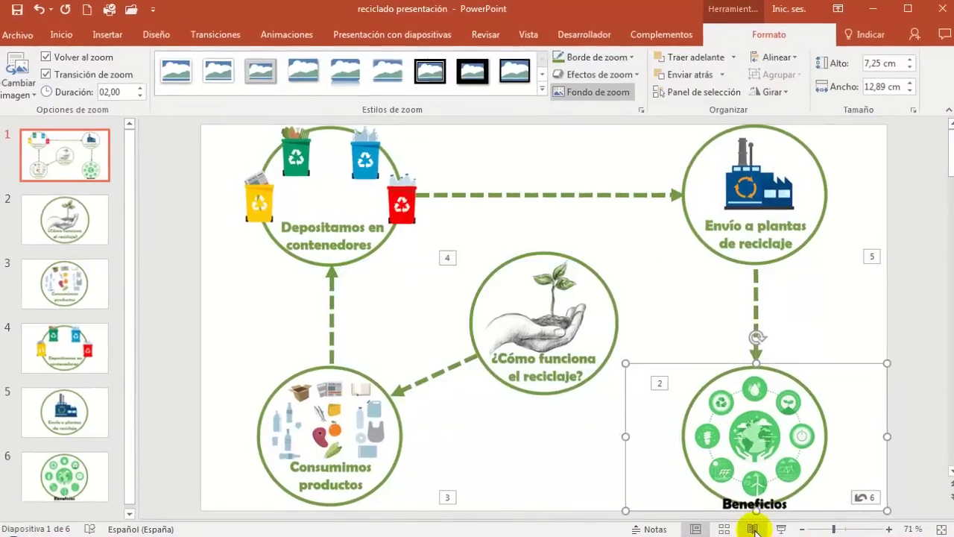
Step: Run the slide show, zooming through Depositamos en contenedores, Envío a plantas de reciclaje and Beneficios back to the overview
key("F5")
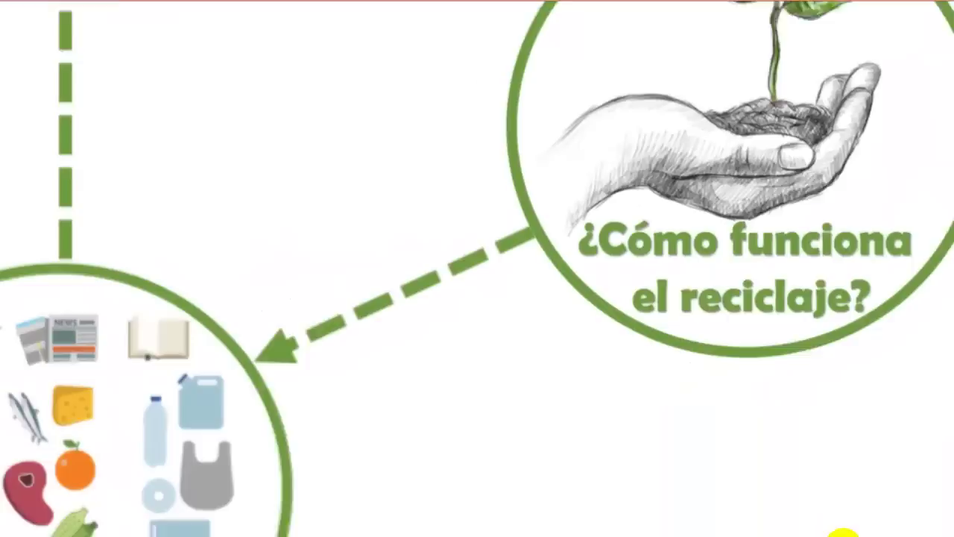
left_click(842, 532)
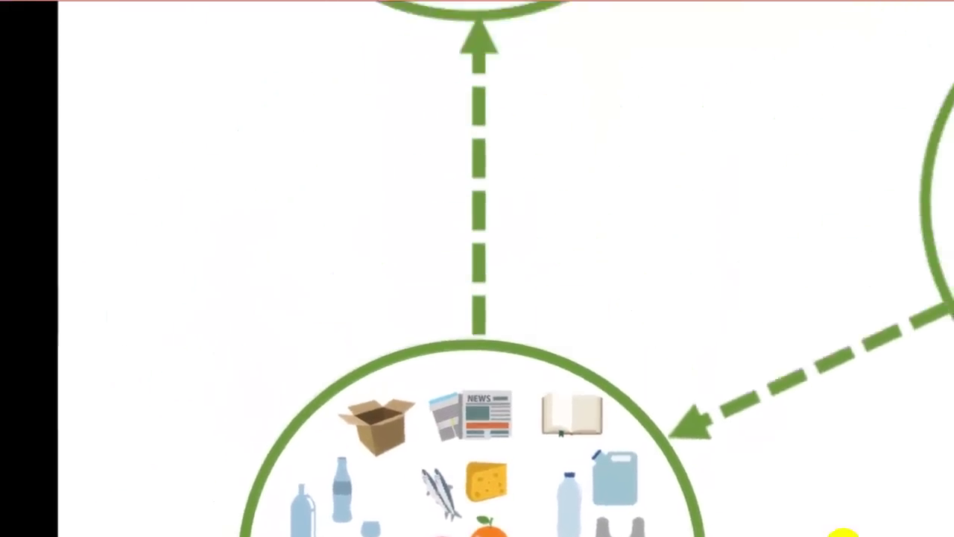
left_click(844, 534)
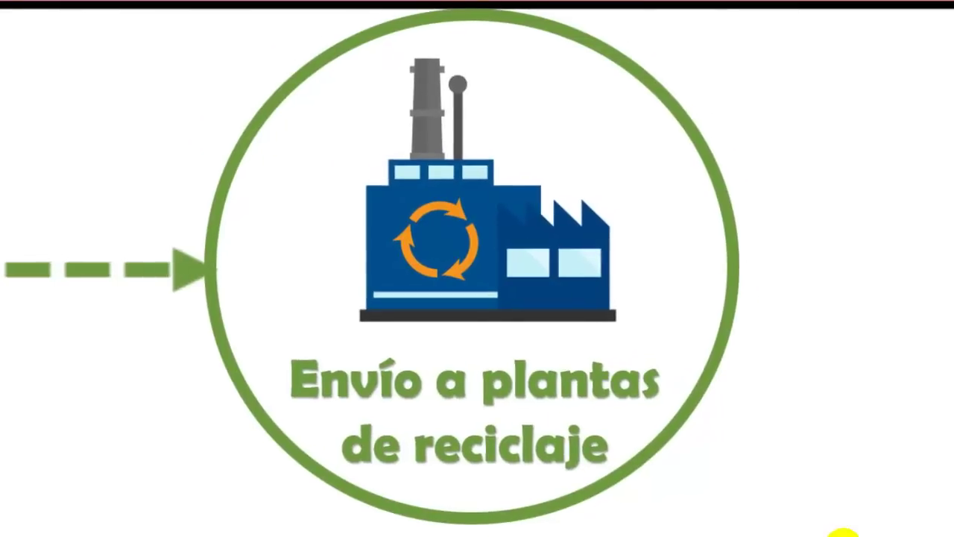
left_click(842, 534)
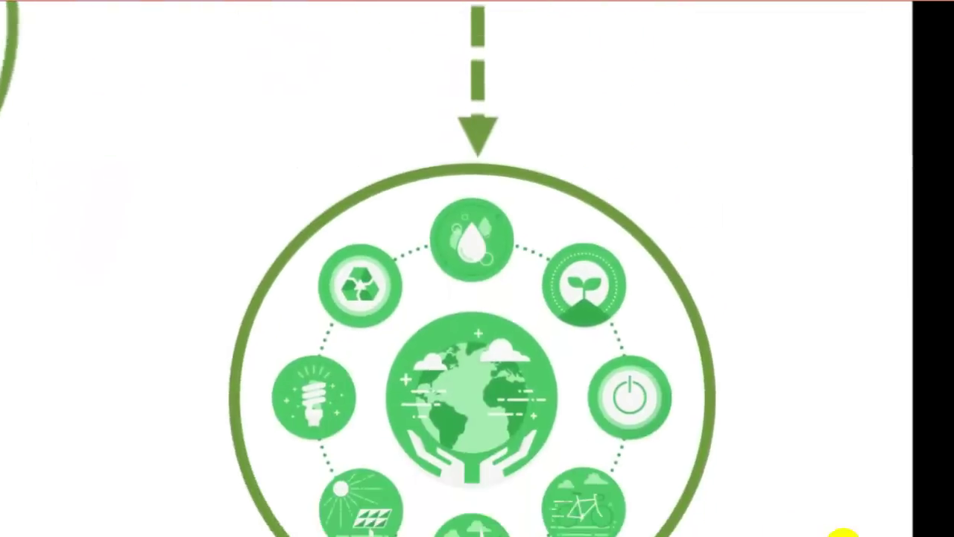
left_click(843, 533)
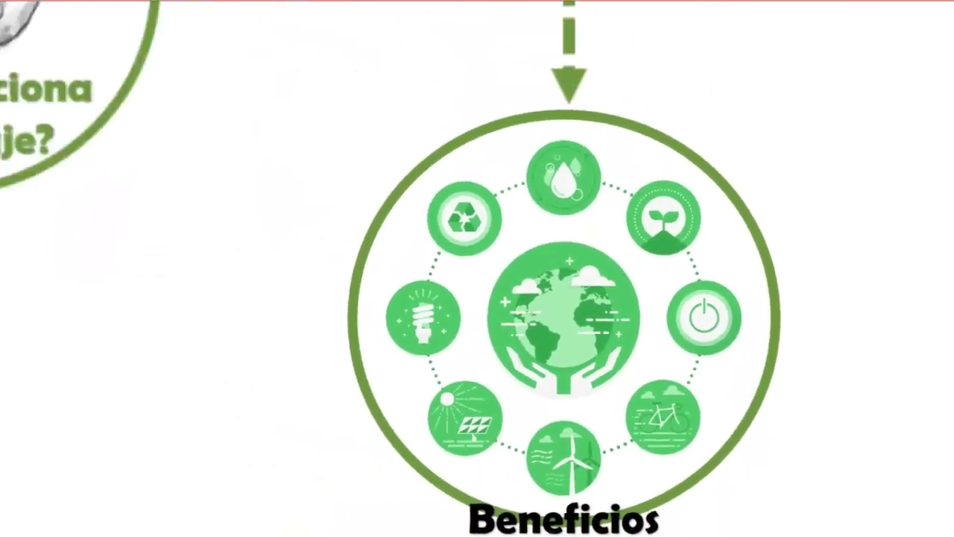